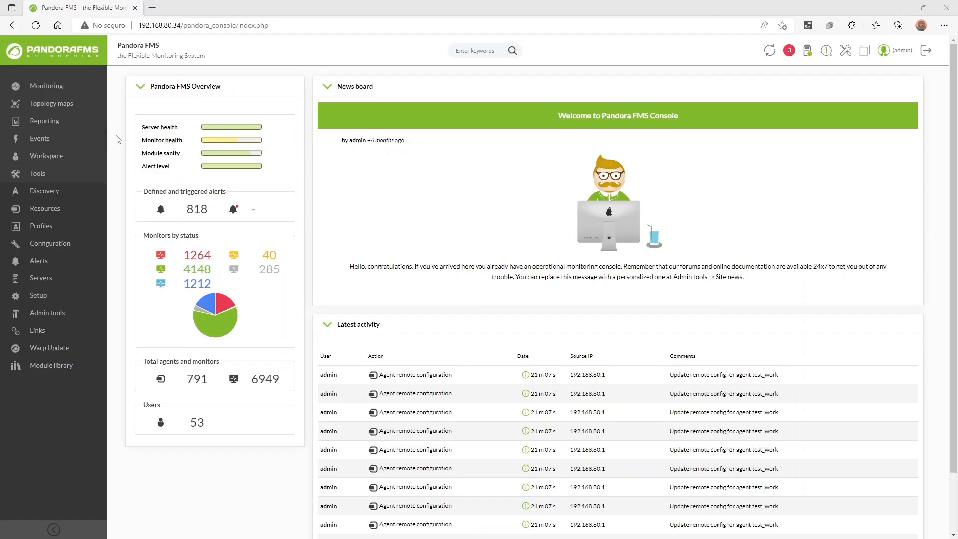
Open the Pandora FMS Servers list from the header and confirm all servers are running.
click(73, 196)
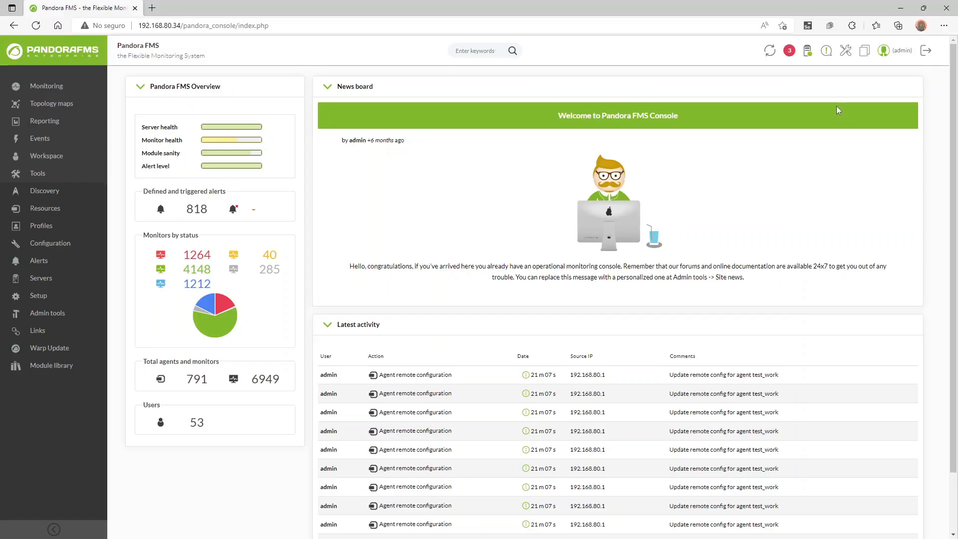
click(810, 56)
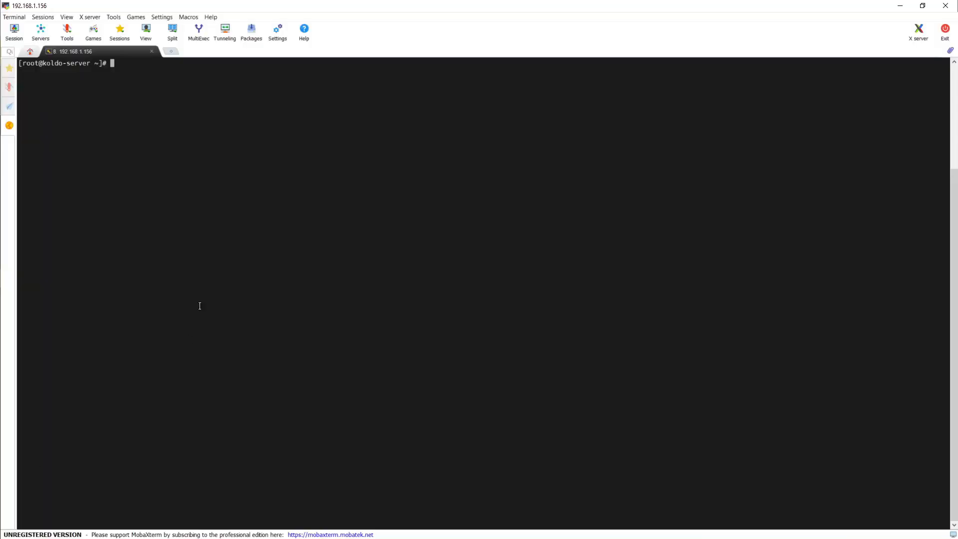
Open /etc/pandora/pandora_server.conf in vim.
text(vim /etc/pan)
key(Tab)
text(pandora_)
key(Tab)
text(conf)
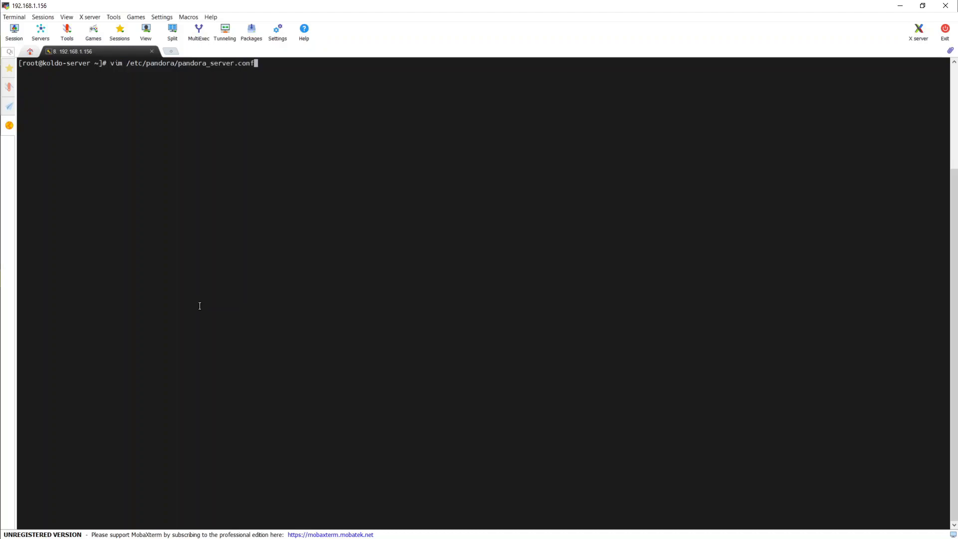
key(Return)
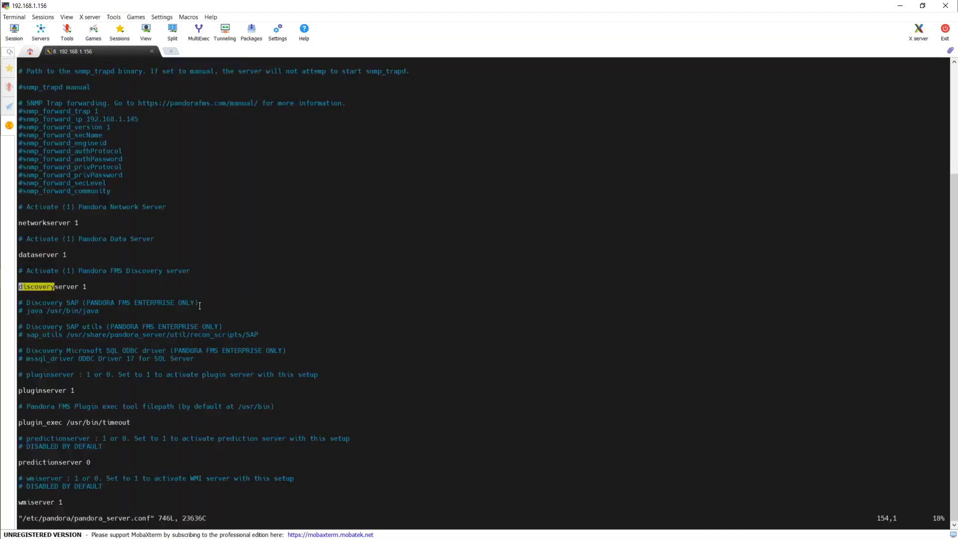
Confirm discoveryserver 1 is set, save with :wq!, and return to the browser.
key(i)
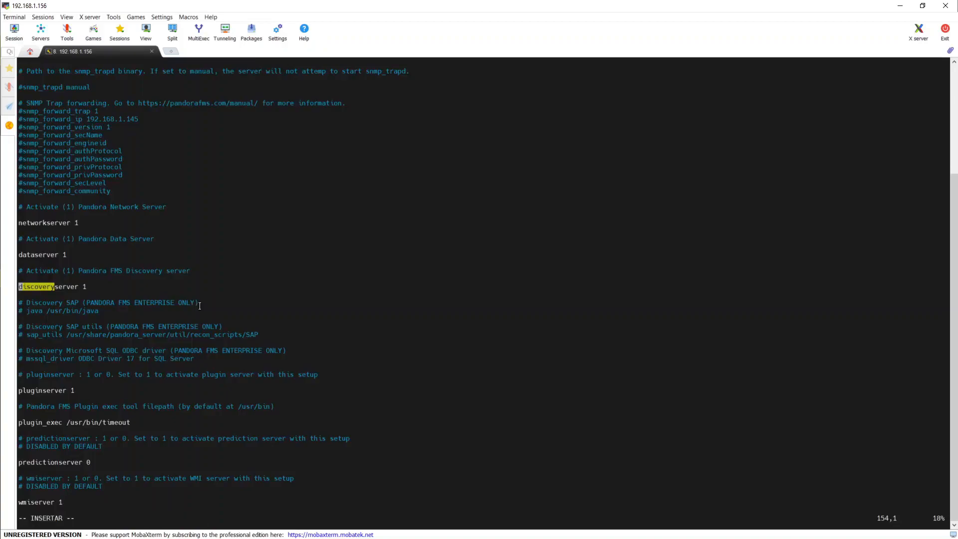
key(Right)
key(Right)
key(Right)
key(Right)
key(Right)
key(Right)
key(Right)
key(Right)
key(Right)
key(Right)
key(Right)
key(Right)
key(Escape)
text(:wq!)
key(Return)
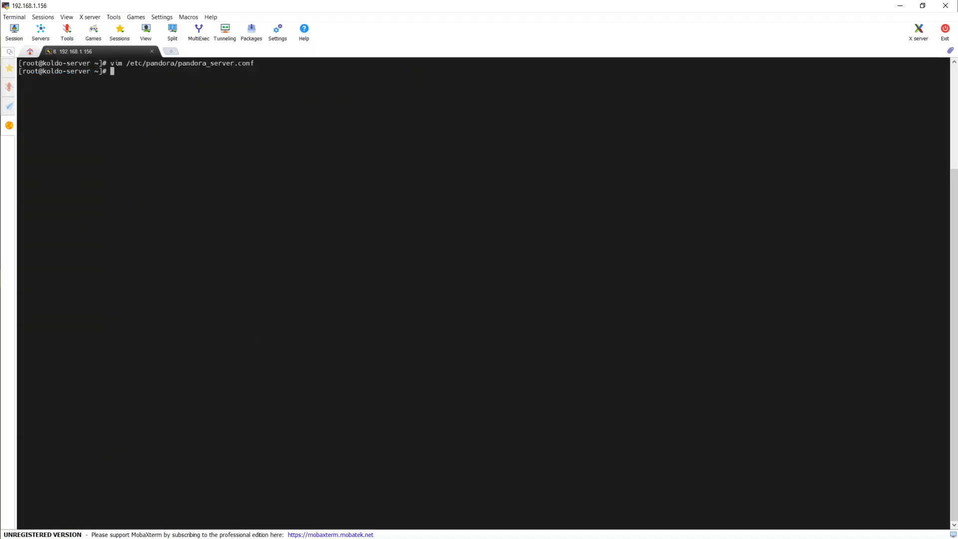
key(alt+Tab)
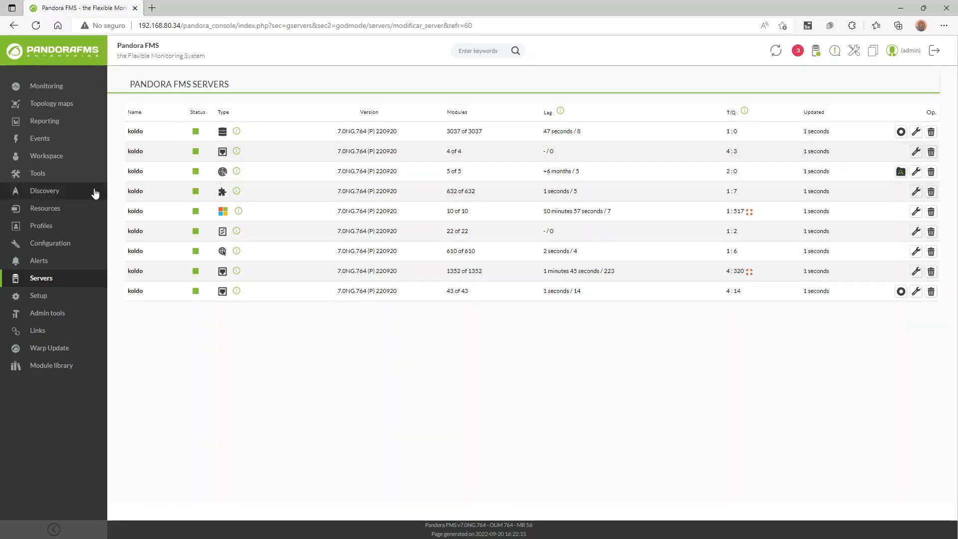
Open Discovery > Applications to see the DB2, SQL Server, MySQL, Oracle, SAP R3 and VMware integrations.
mouse_move(84, 194)
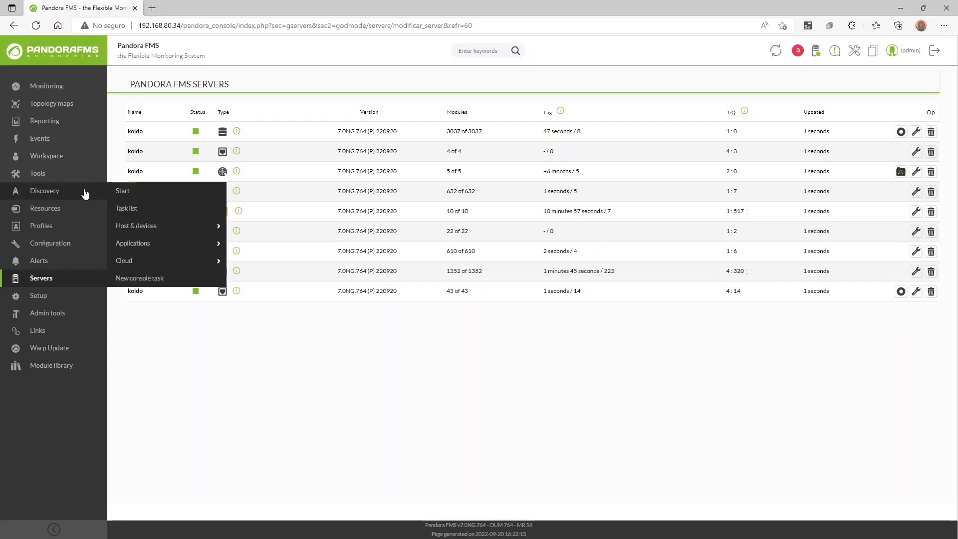
click(137, 196)
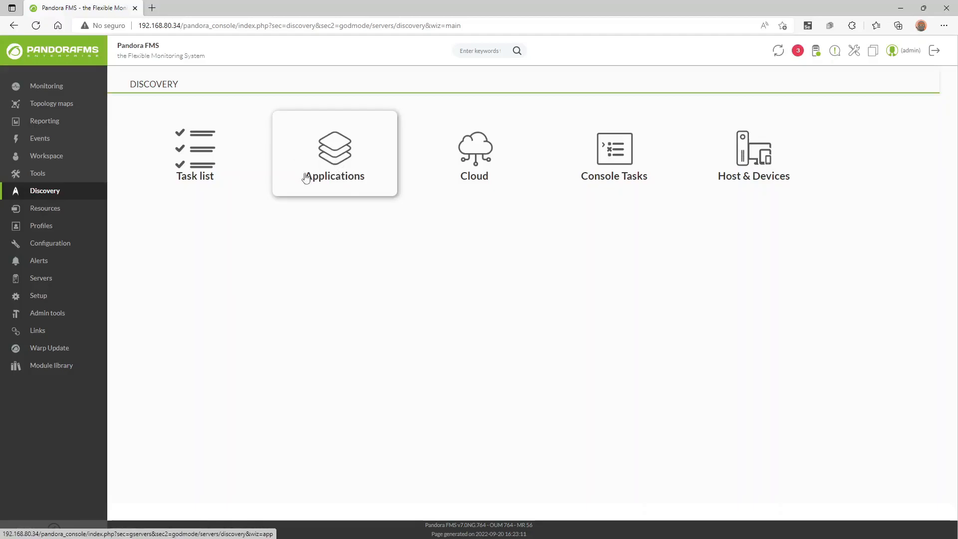
click(335, 151)
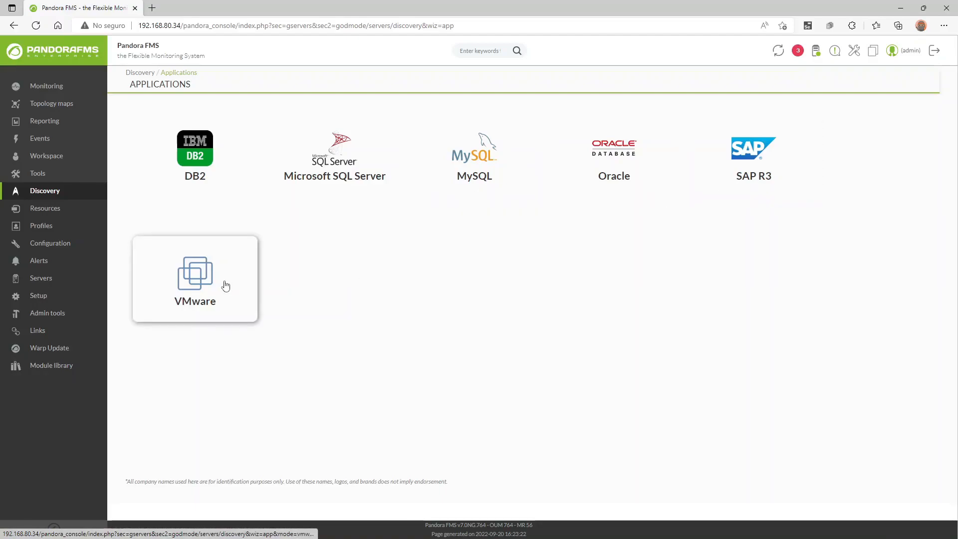
key(alt+Left)
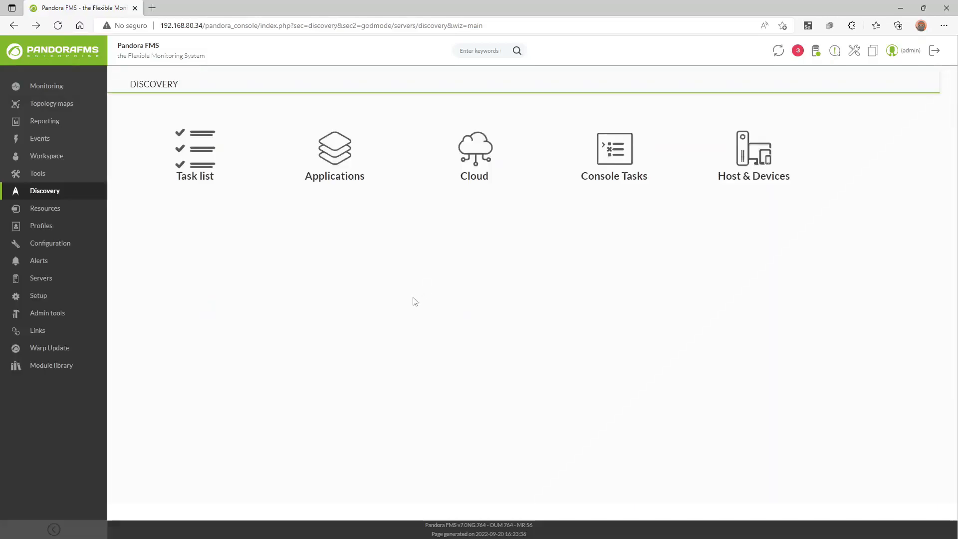
click(483, 188)
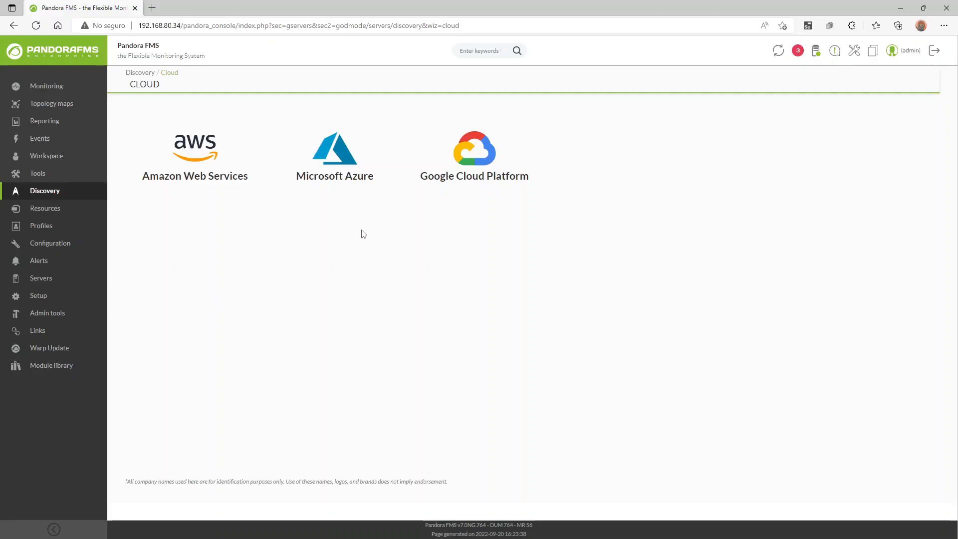
key(alt+Left)
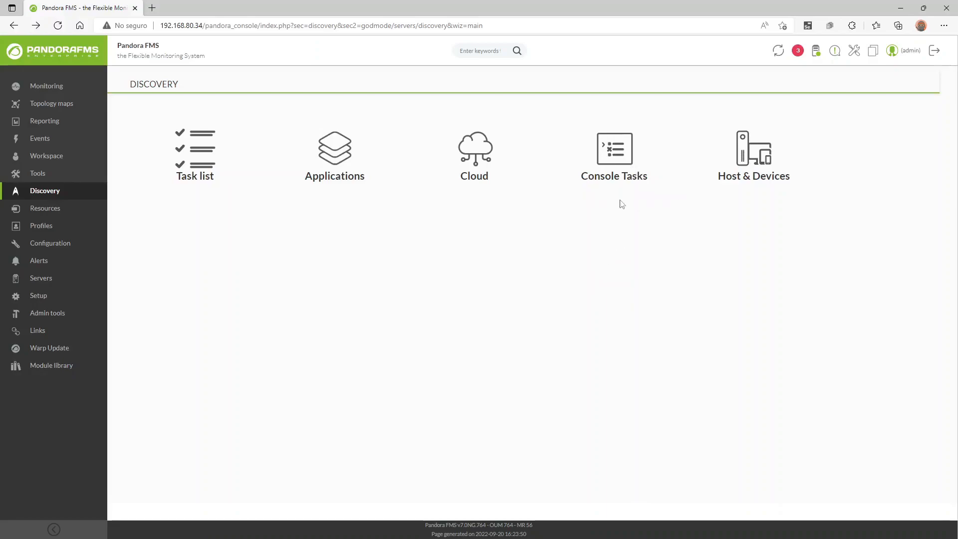
Create a new console task with task type Send custom report by e-mail.
click(617, 156)
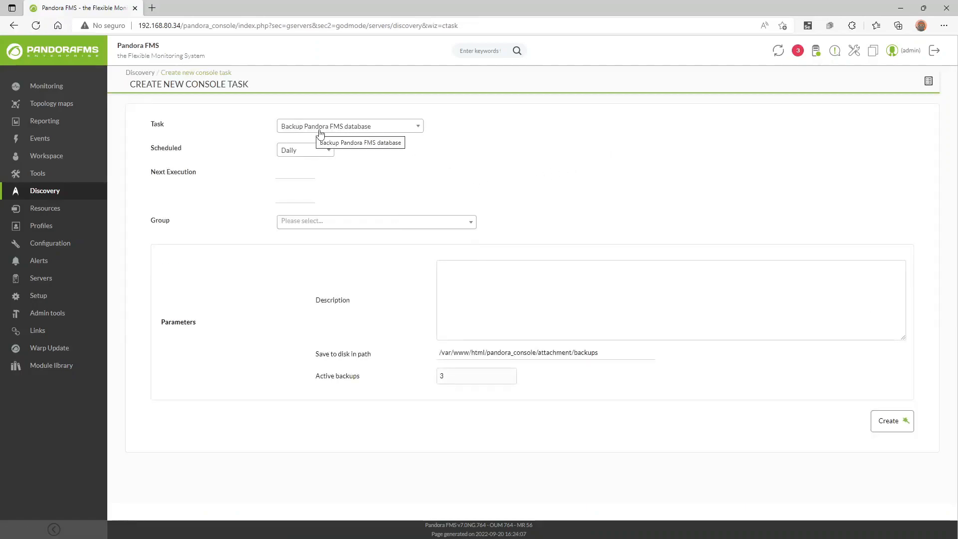
click(378, 128)
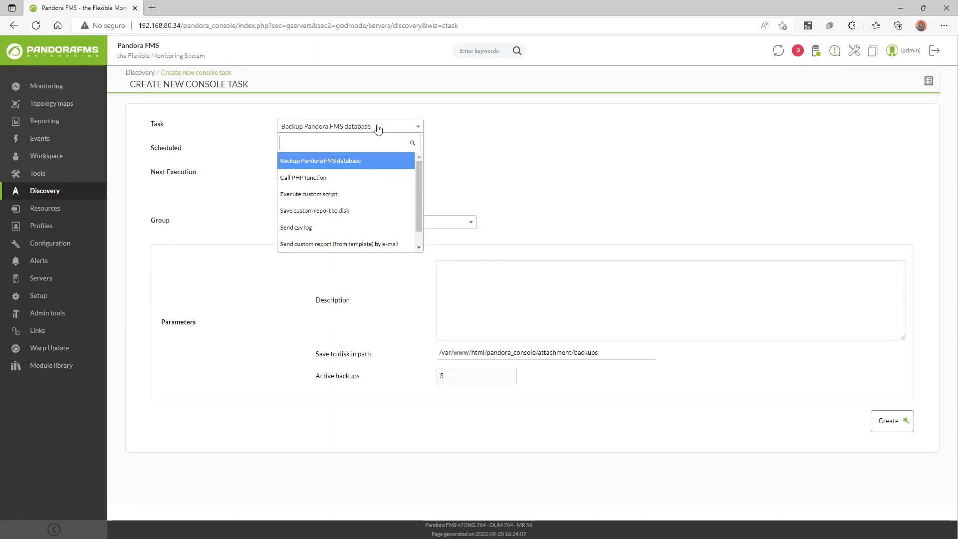
click(382, 194)
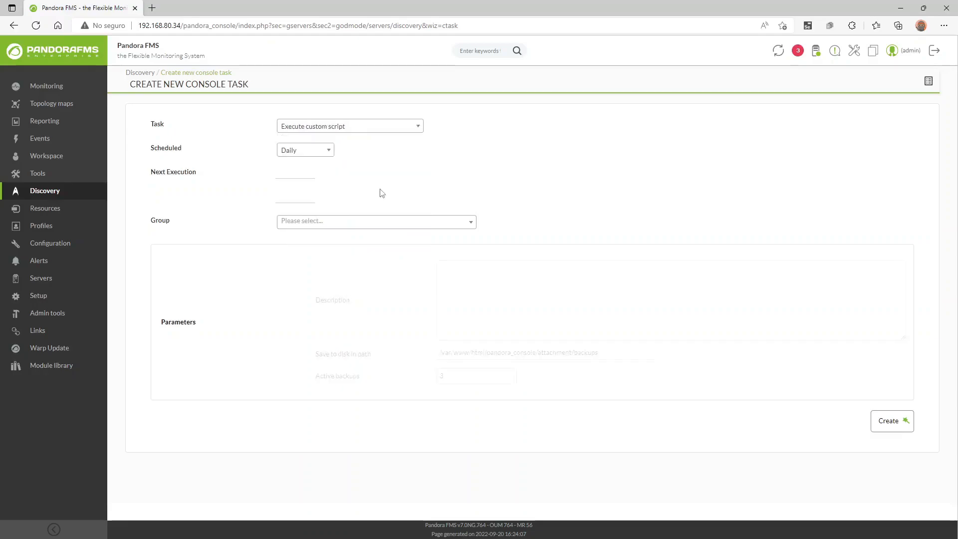
click(362, 129)
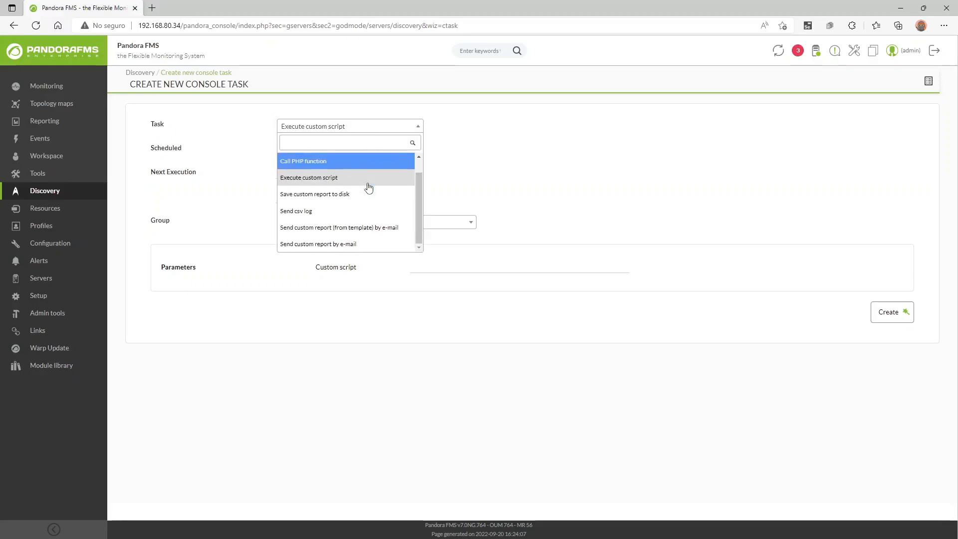
click(362, 244)
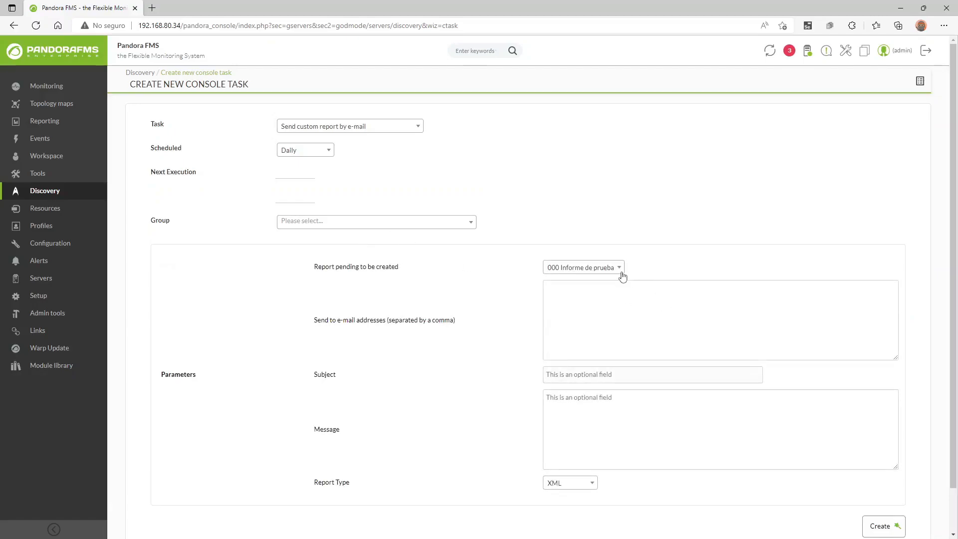
Schedule the console task monthly with next execution on 2022/09/01.
click(569, 322)
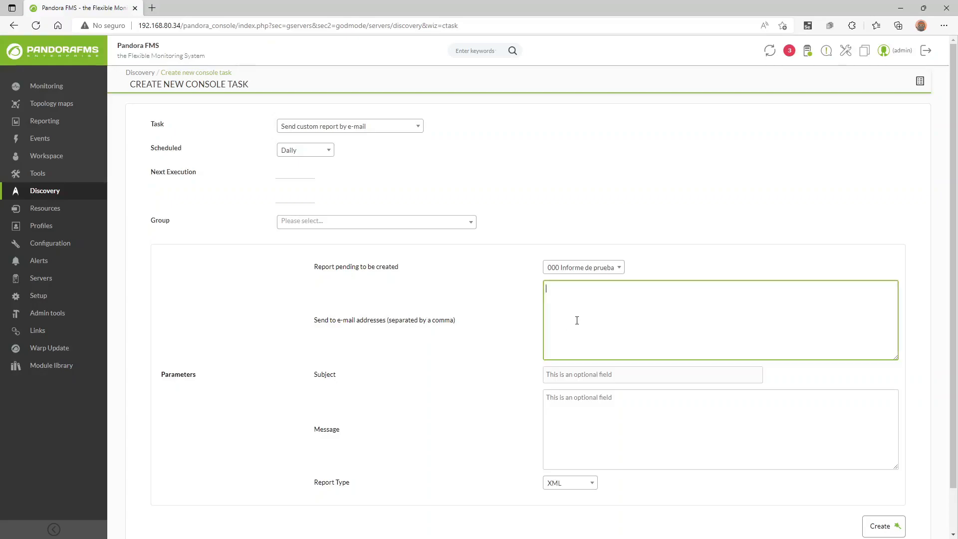
click(299, 172)
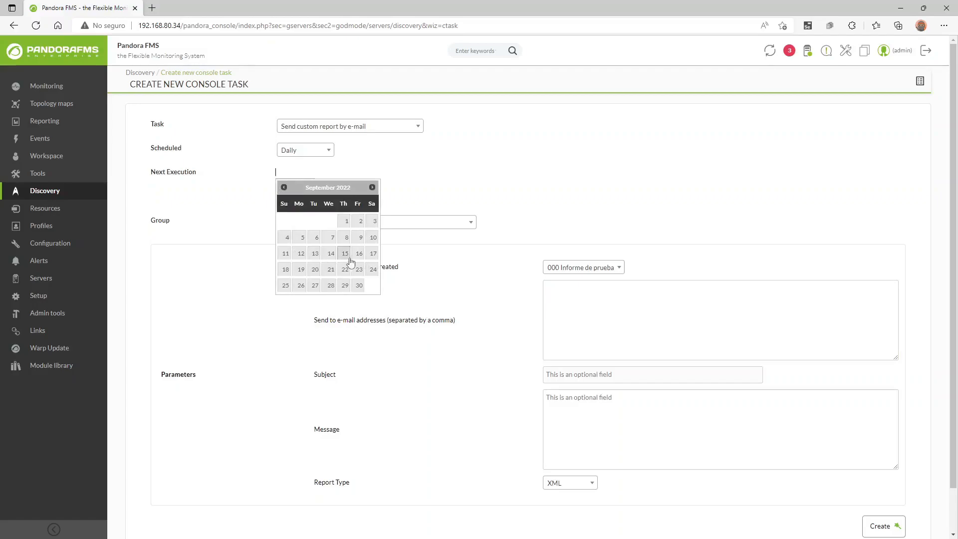
click(427, 194)
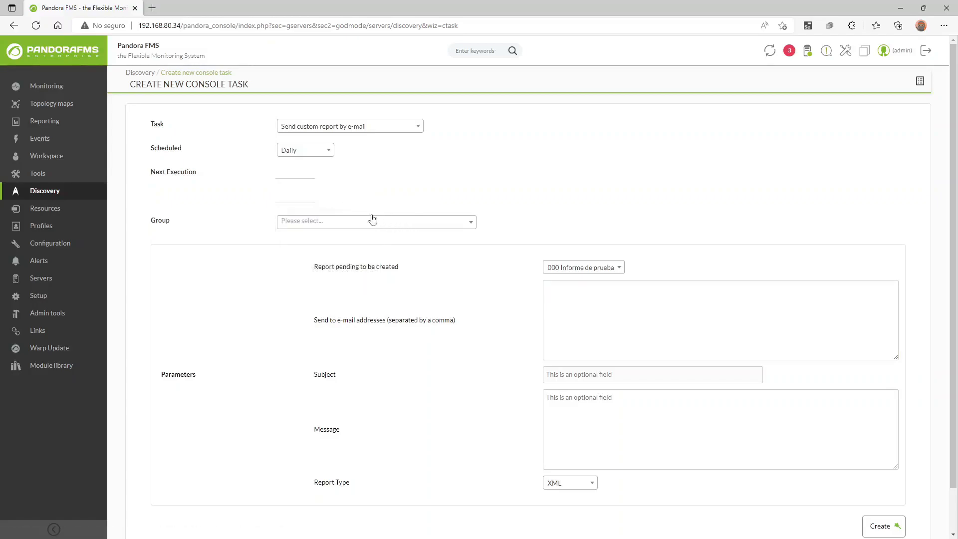
click(294, 177)
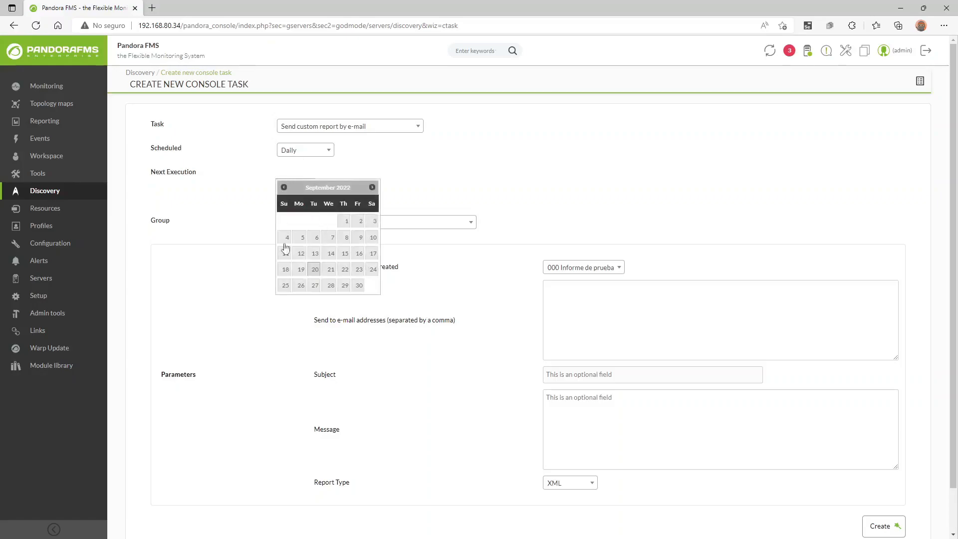
click(315, 151)
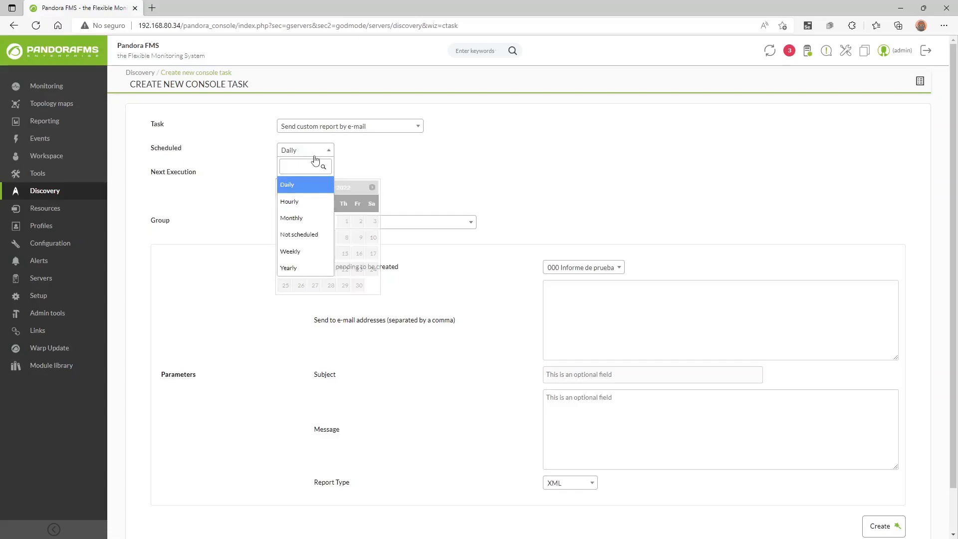
click(303, 218)
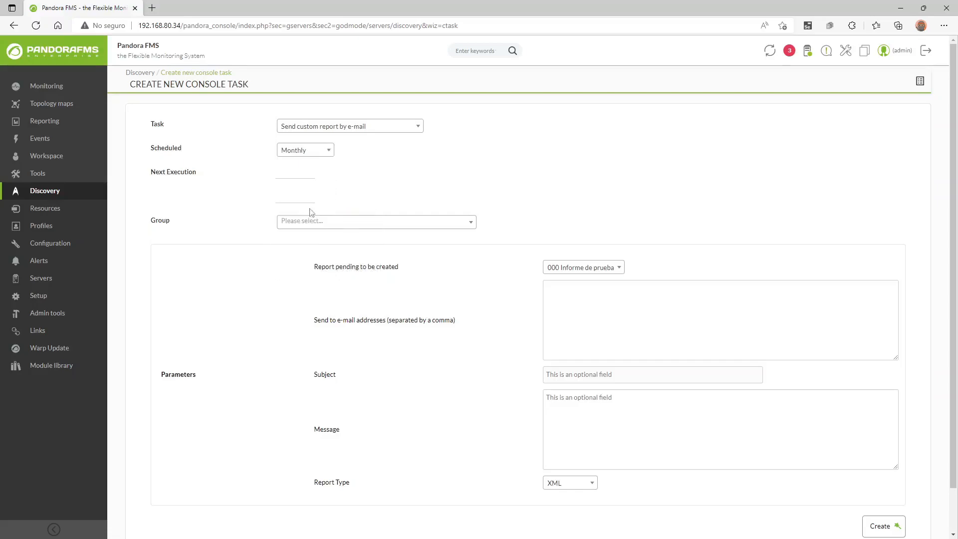
click(306, 174)
click(344, 222)
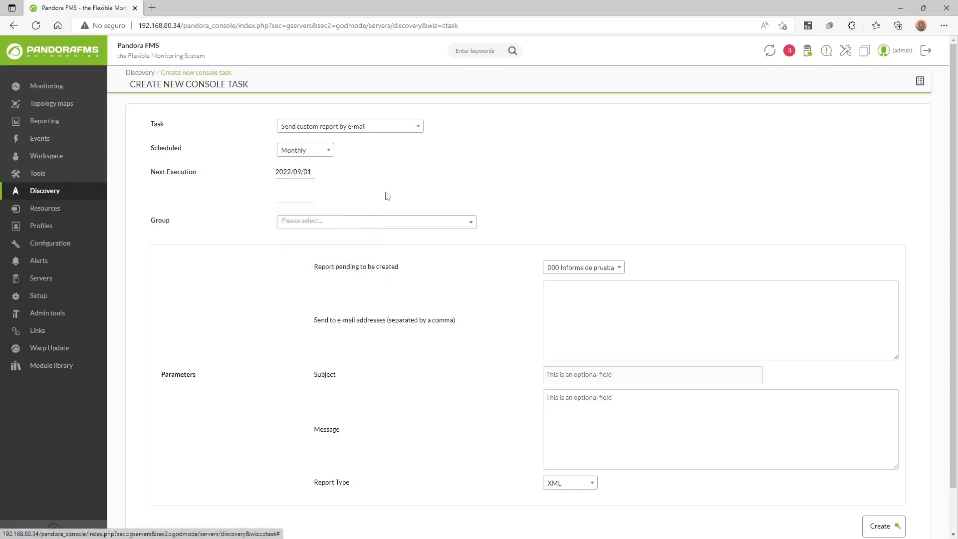
Review the report fields, keeping report 000 Informe de prueba and XML format.
click(567, 268)
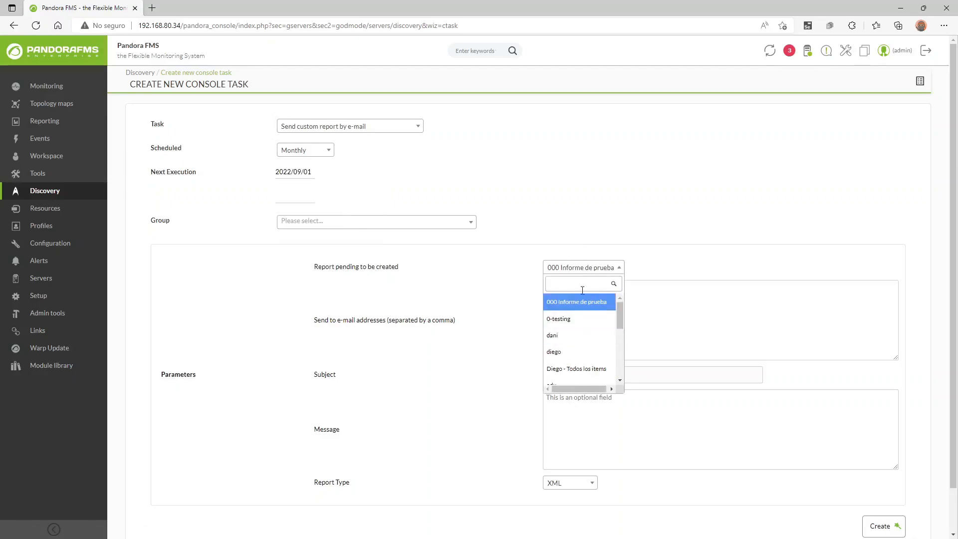
click(511, 333)
click(587, 305)
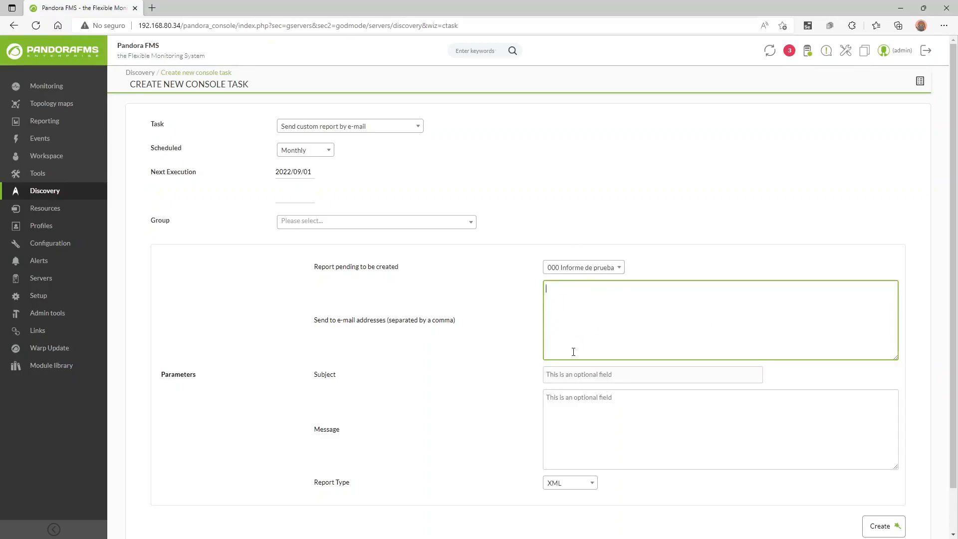
click(596, 375)
click(599, 430)
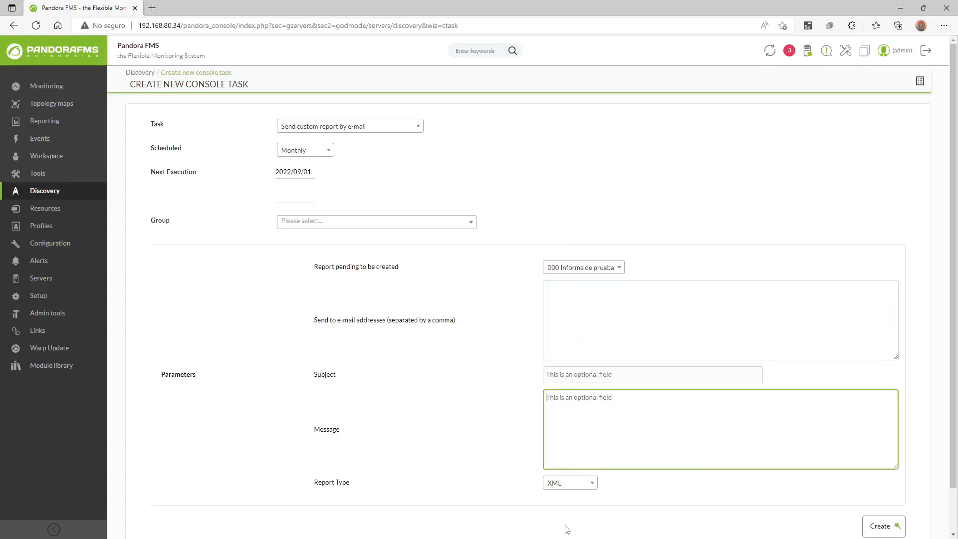
click(587, 484)
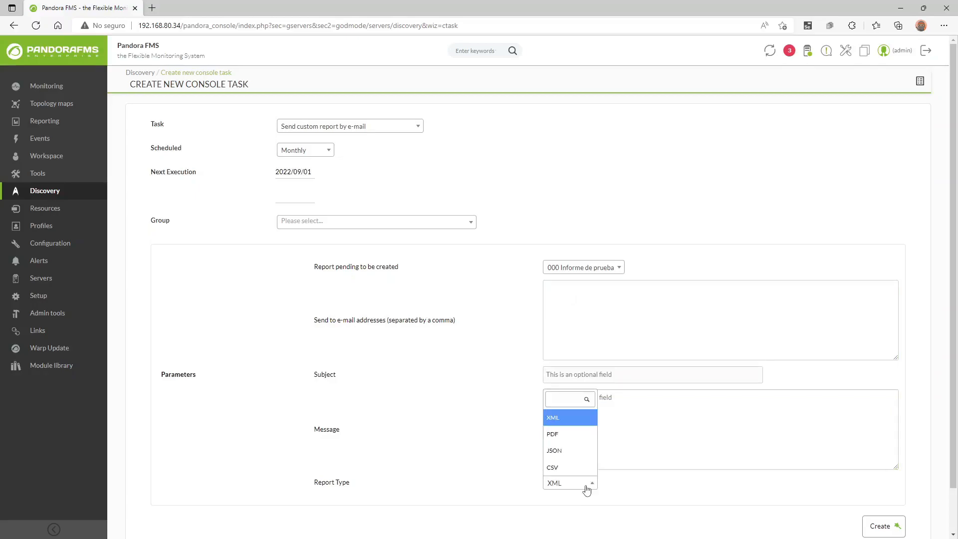
click(474, 419)
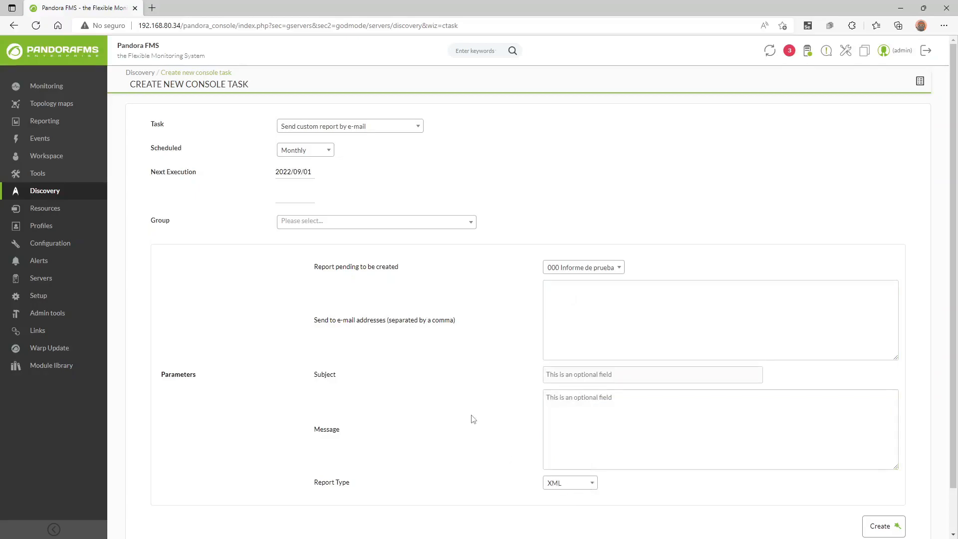
Leave the console task form and go back to the Discovery start page.
click(392, 131)
scroll(377, 201, up, 1)
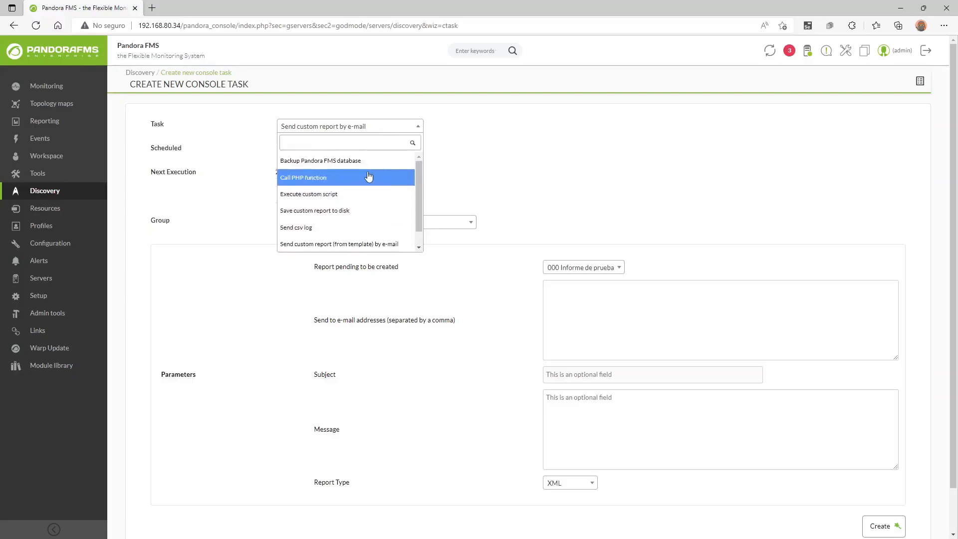
scroll(367, 185, down, 1)
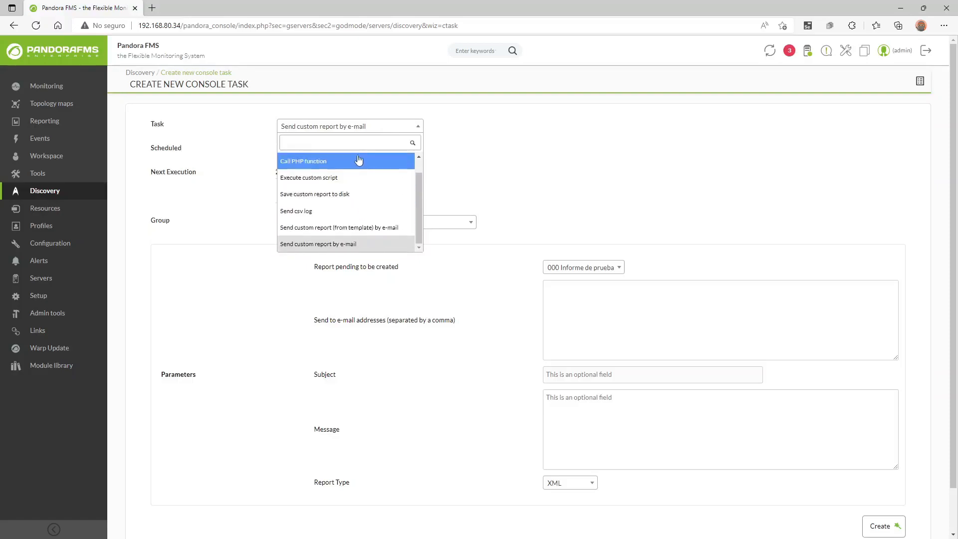
click(95, 195)
click(121, 196)
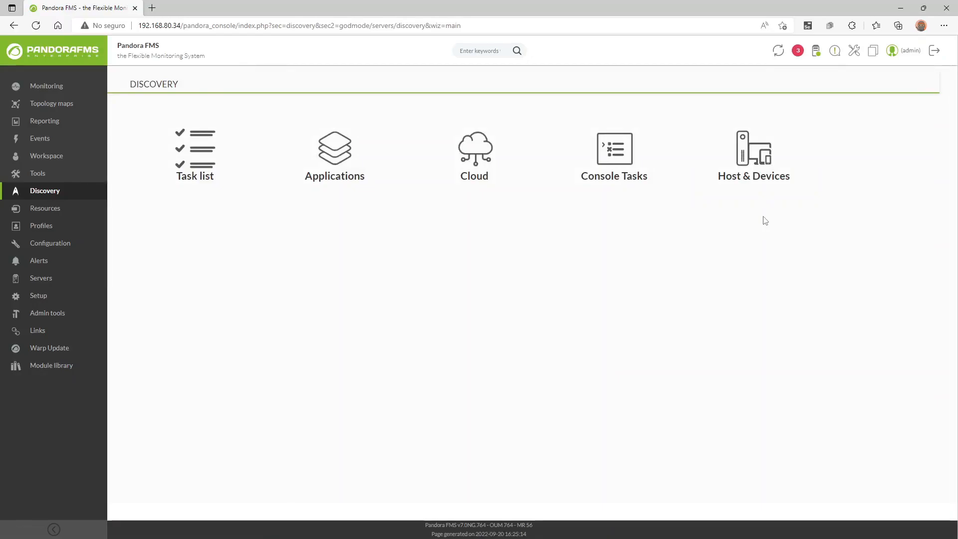
click(756, 161)
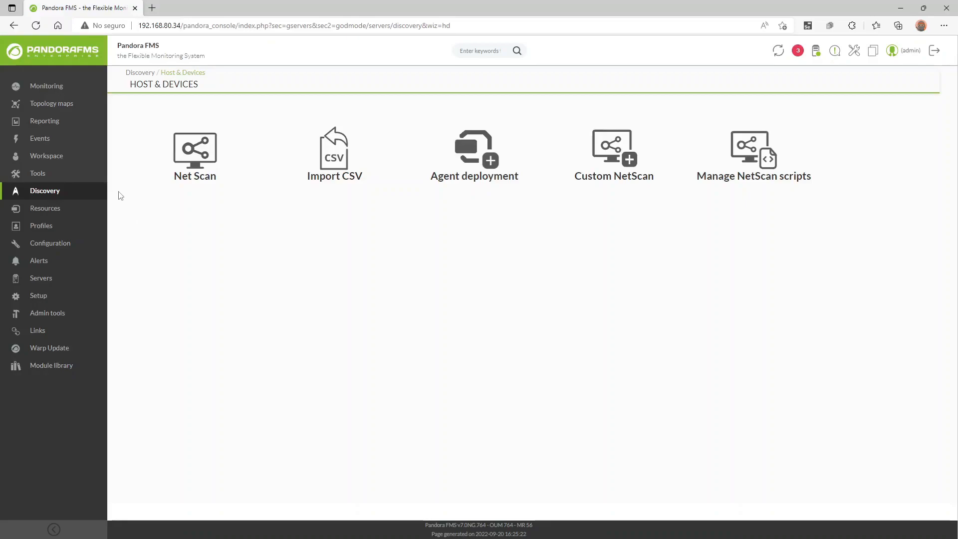
key(alt+Left)
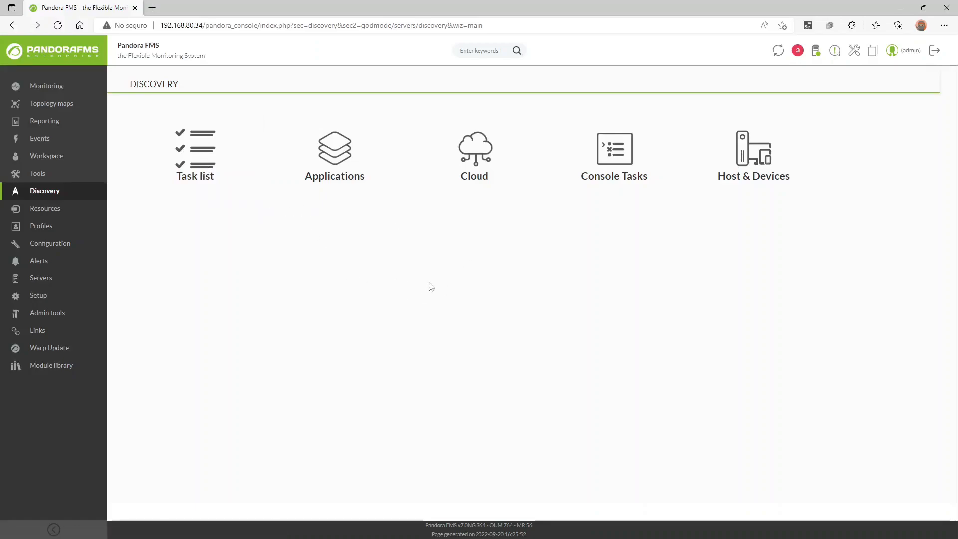
Open the Discovery Task list and review its five server tasks, including Red 50 and VMware.
click(211, 152)
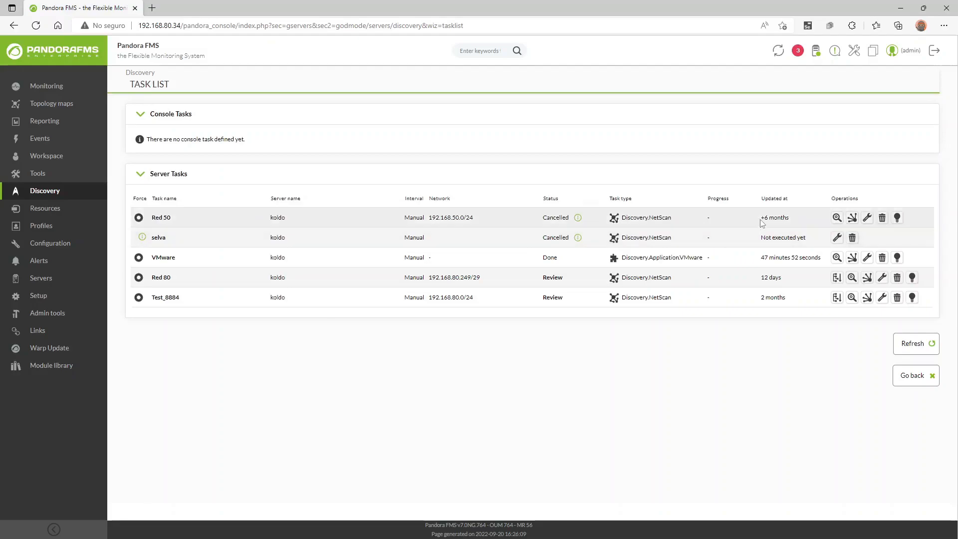
mouse_move(763, 219)
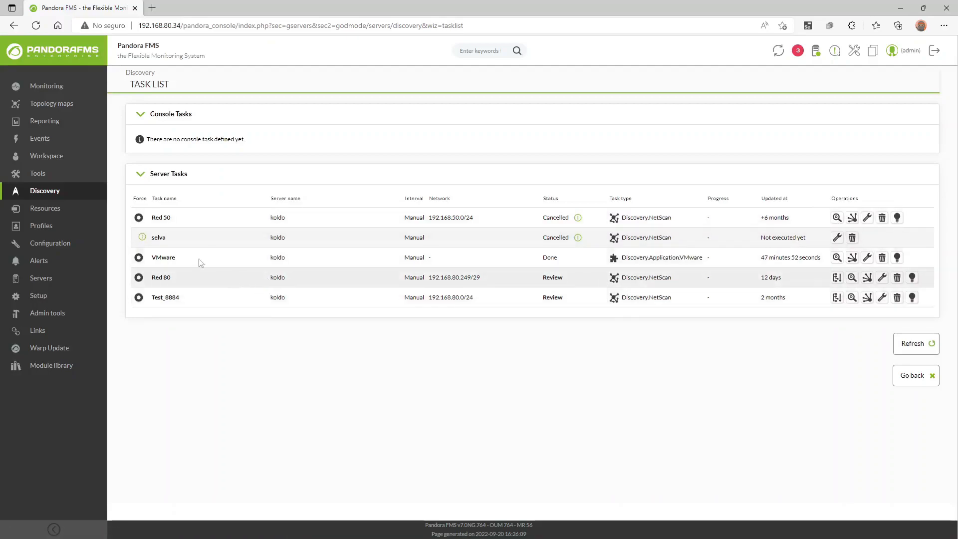
mouse_move(79, 195)
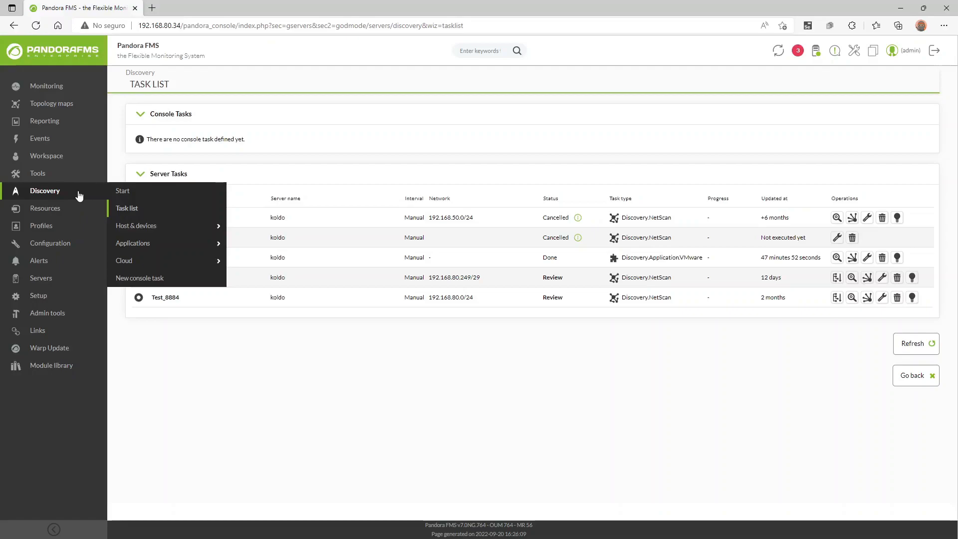
Open a new Oracle task form from Discovery > Applications.
mouse_move(195, 246)
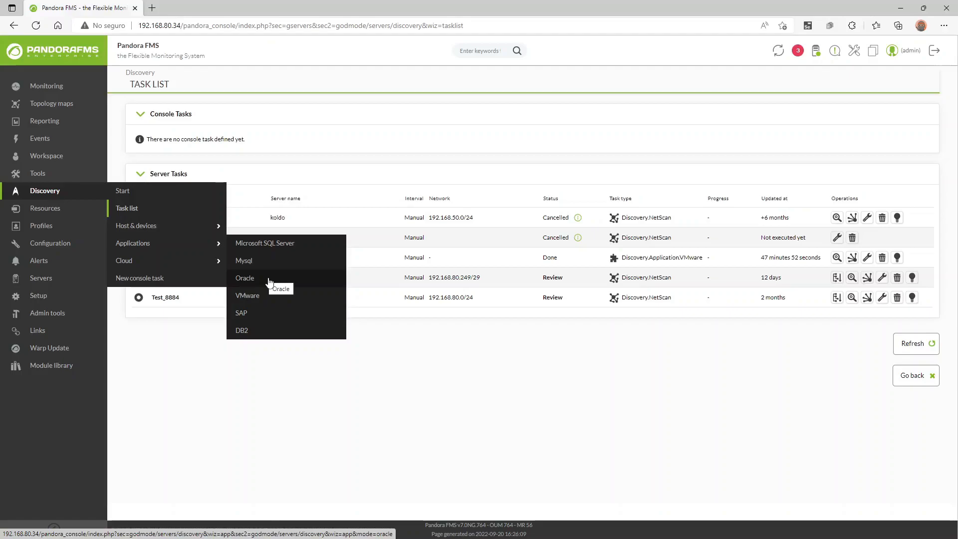
click(269, 283)
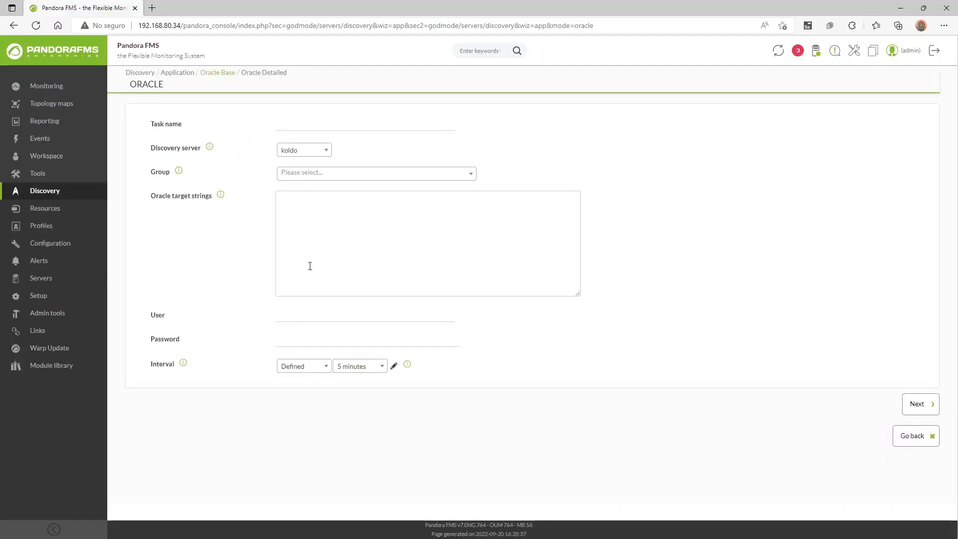
Enter workshop_test as the task name and keep the only discovery server selected.
click(287, 120)
text(workshop_test)
click(358, 143)
click(328, 155)
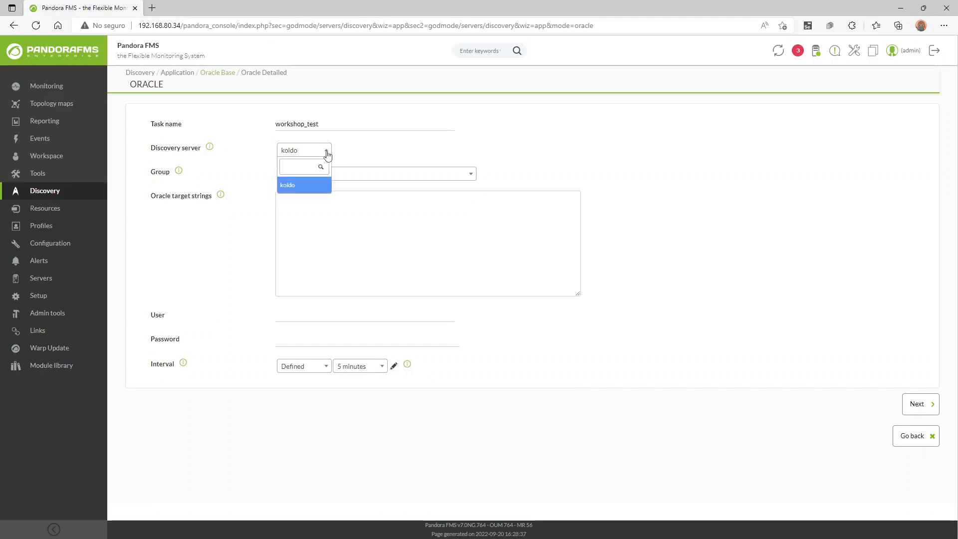
click(328, 155)
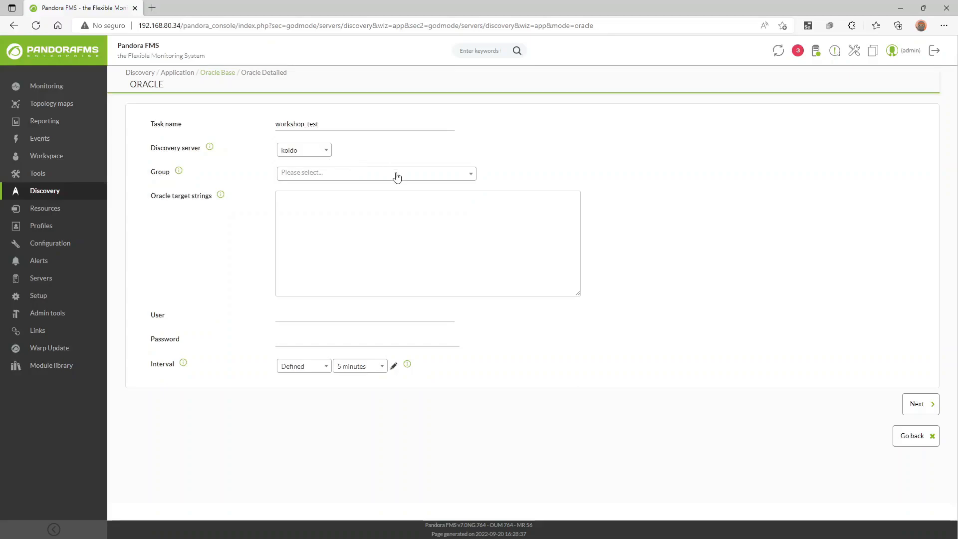
Assign the task to the Databases group and enter target risk.artica.es:1521/orcl.
click(471, 180)
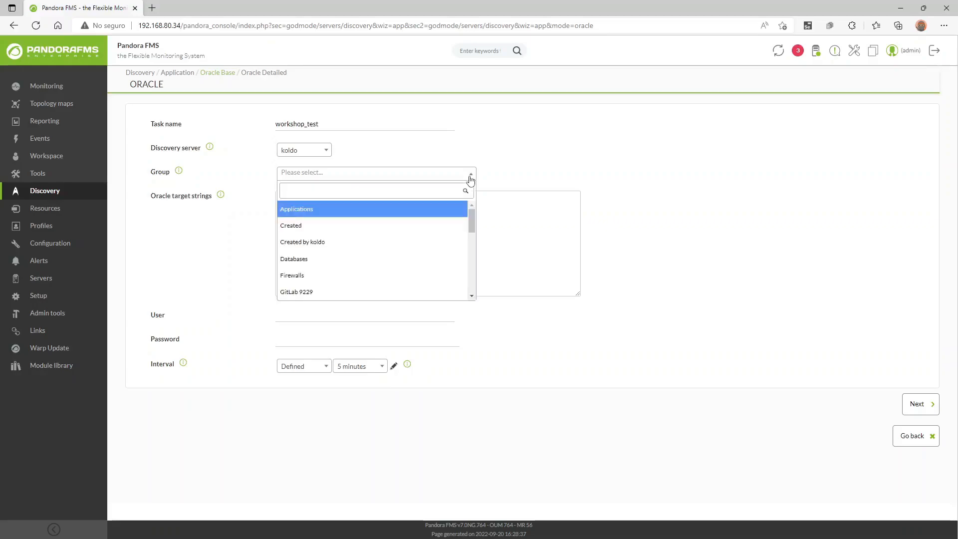
click(346, 258)
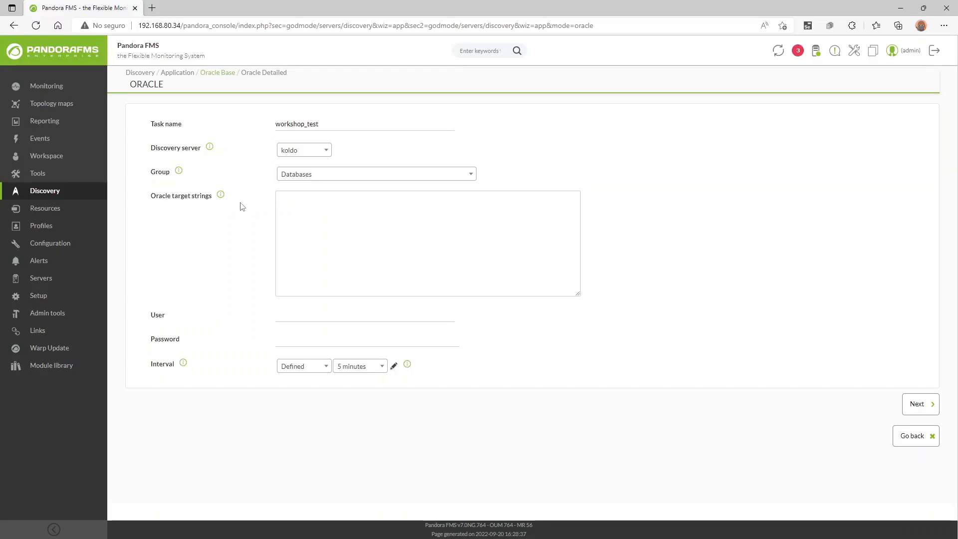
click(282, 212)
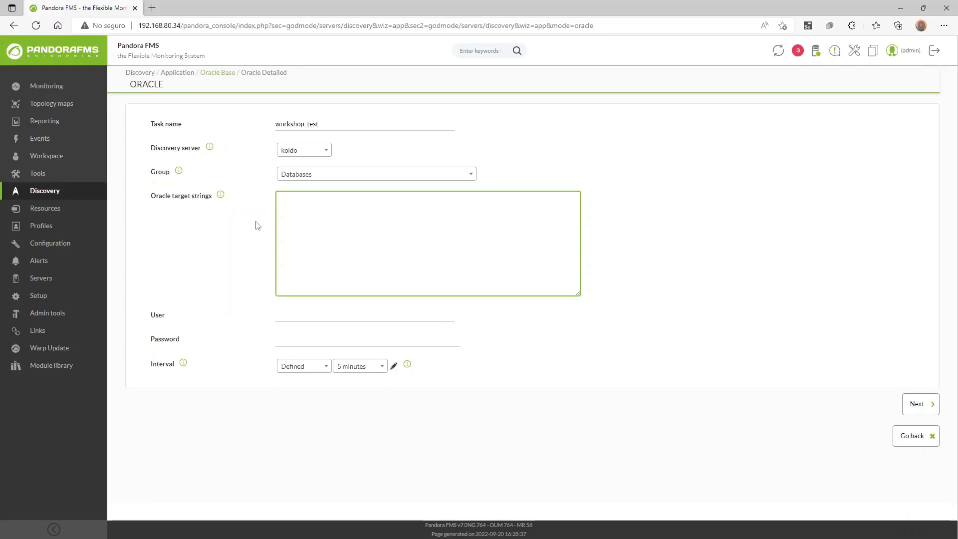
mouse_move(223, 197)
text(isk.artica.es:1521/orcl)
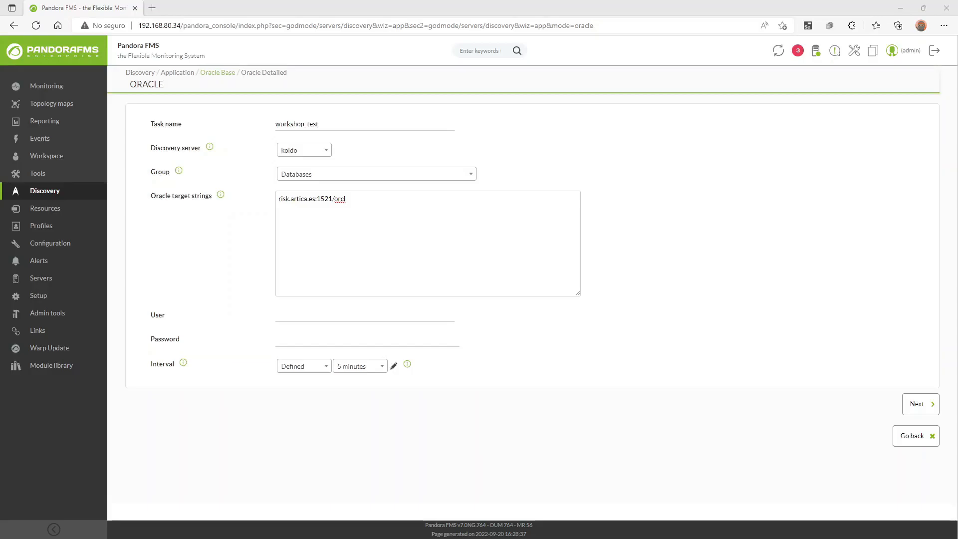
Read the Oracle CREATE USER and GRANT statements in the docs, then detach the docs window.
drag(280, 235, 244, 8)
scroll(350, 275, down, 9)
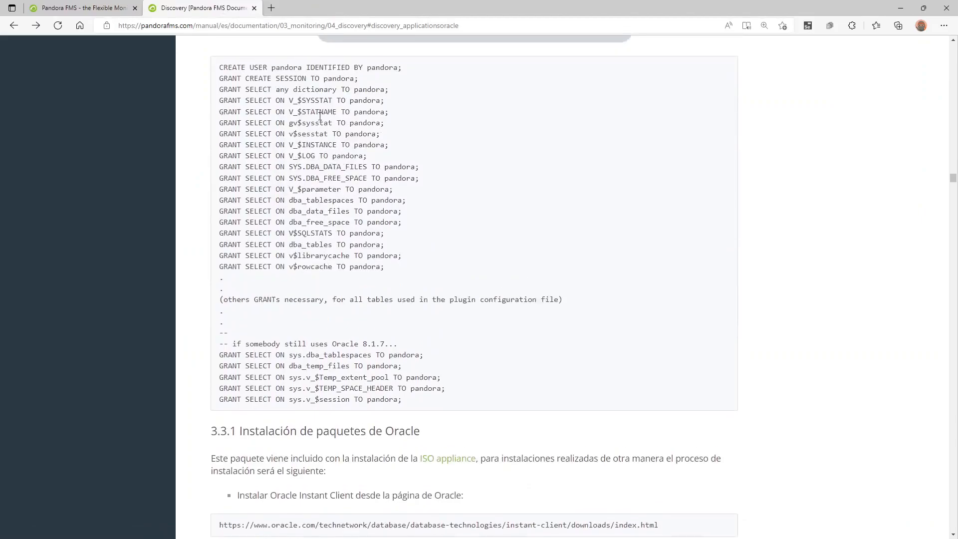
scroll(322, 122, up, 2)
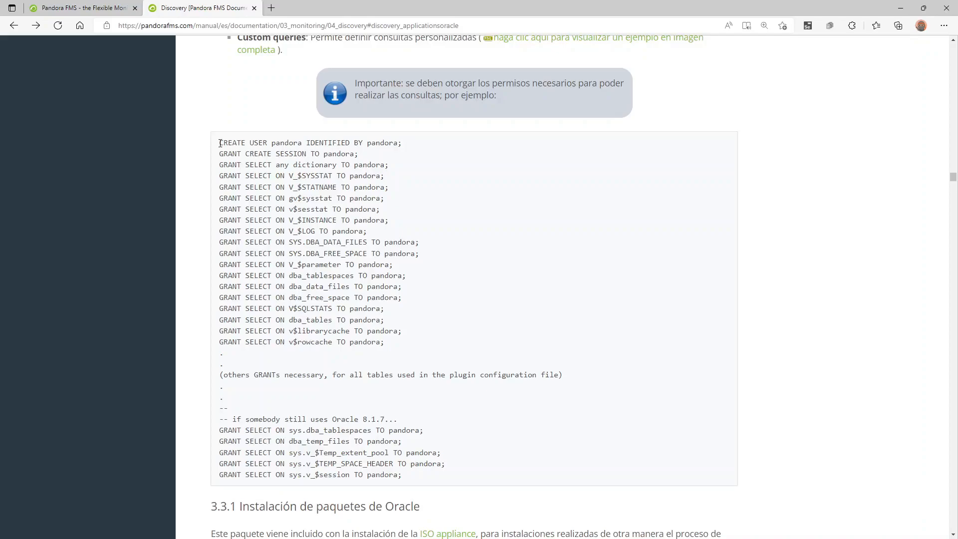
drag(220, 143, 540, 349)
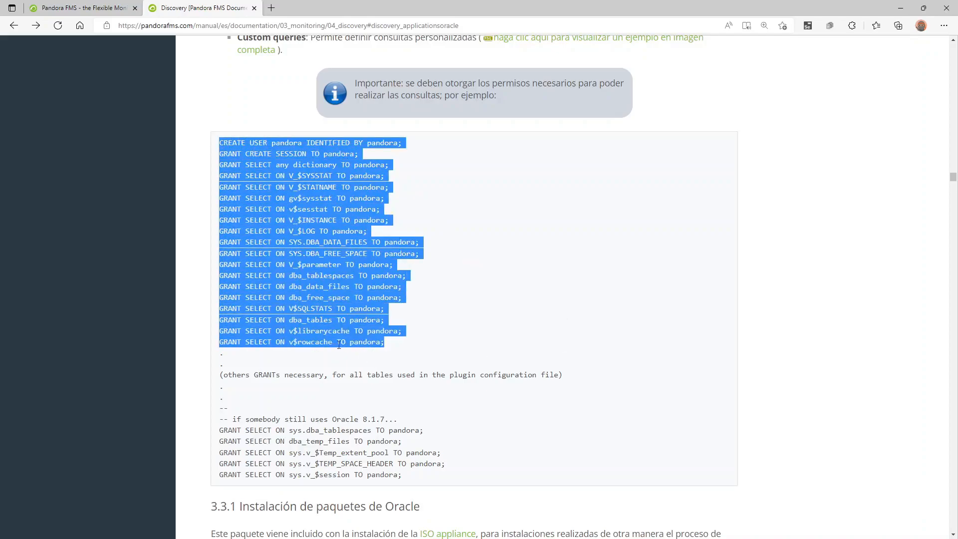
drag(233, 419, 393, 420)
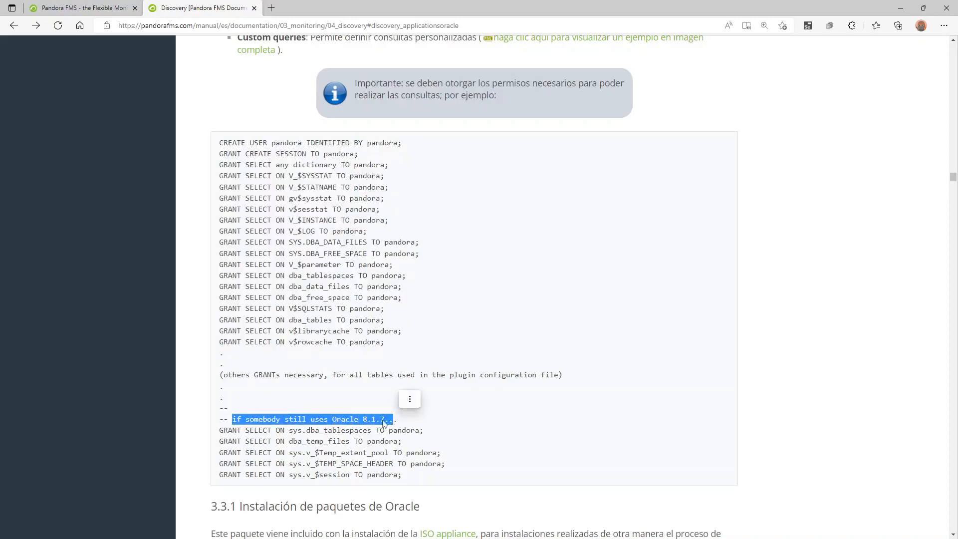
click(378, 424)
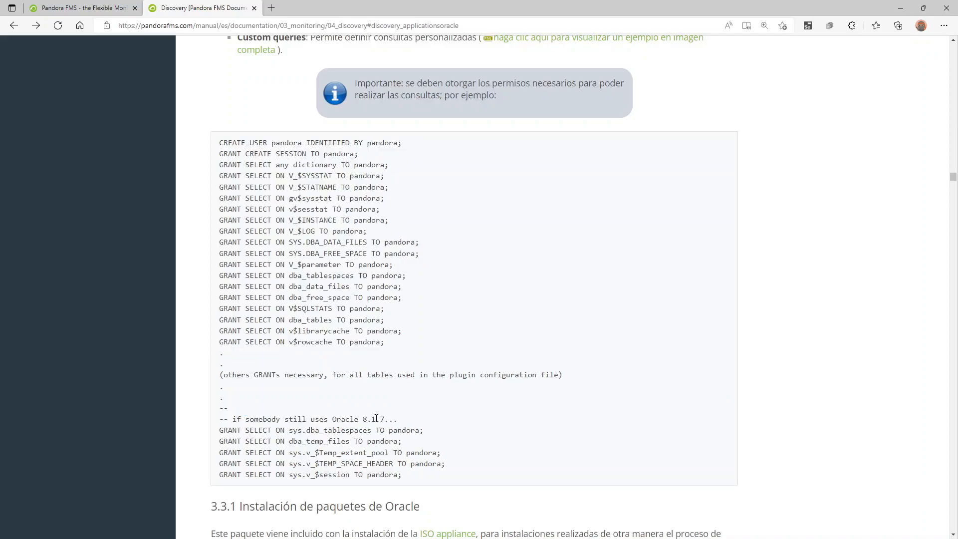
drag(422, 480, 219, 431)
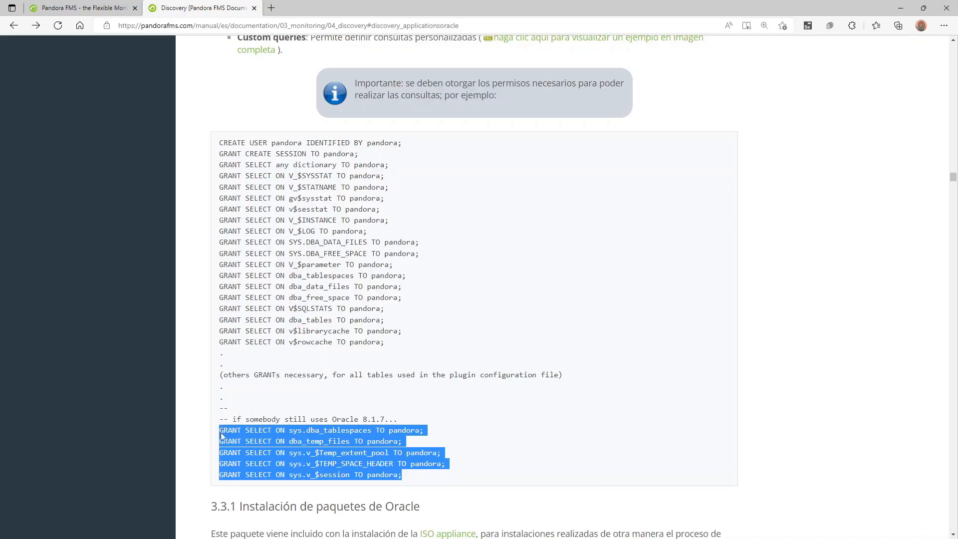
click(693, 405)
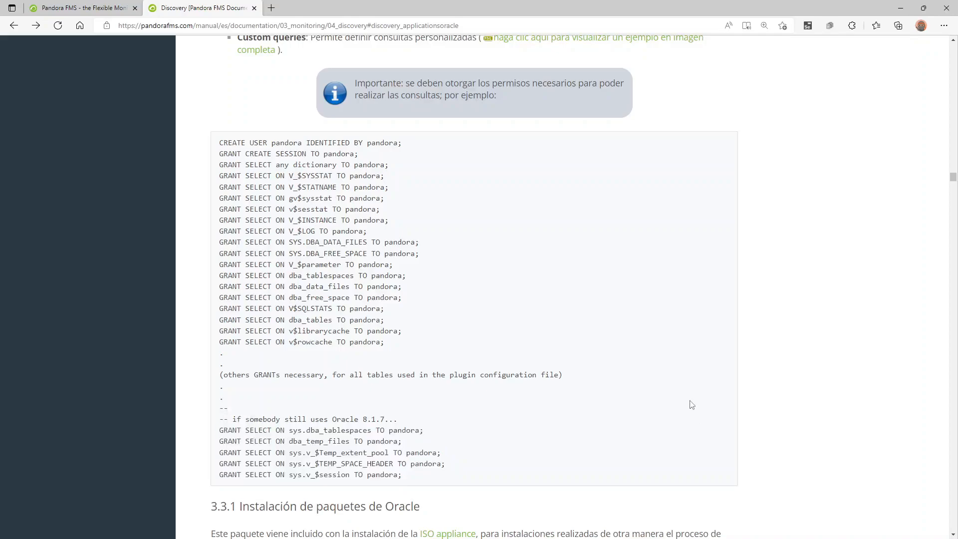
drag(245, 14, 2, 8)
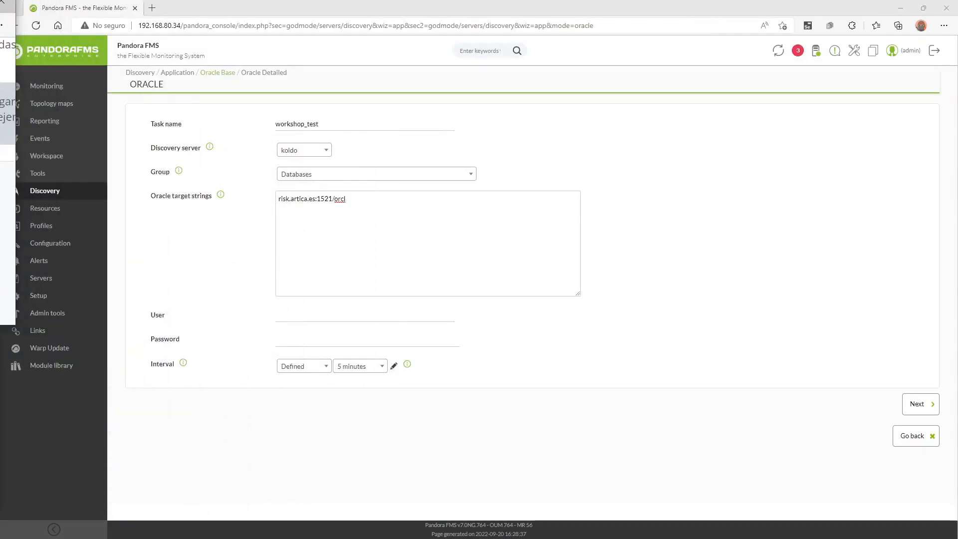
Enter the Oracle database user name and its password in the workshop_test discovery form.
click(320, 320)
text(C##Pandora)
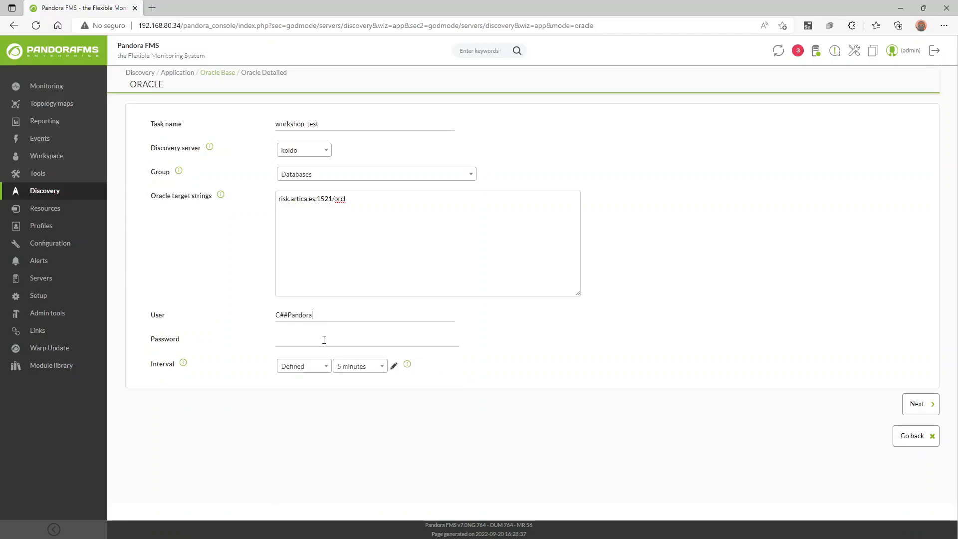
text(pandora)
Switch the task interval from Defined to Manual, leaving the duration list unchanged.
click(346, 372)
scroll(353, 465, down, 5)
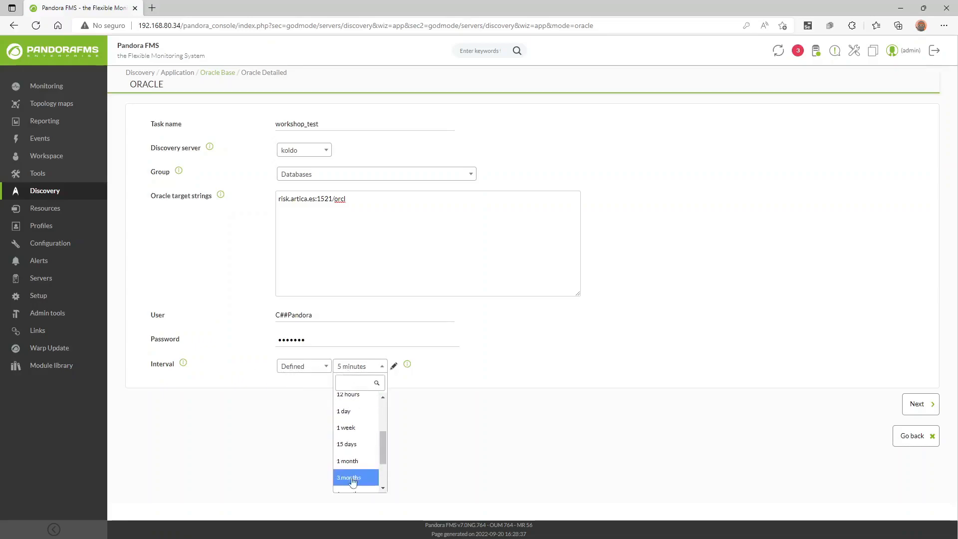
scroll(347, 457, up, 3)
click(258, 392)
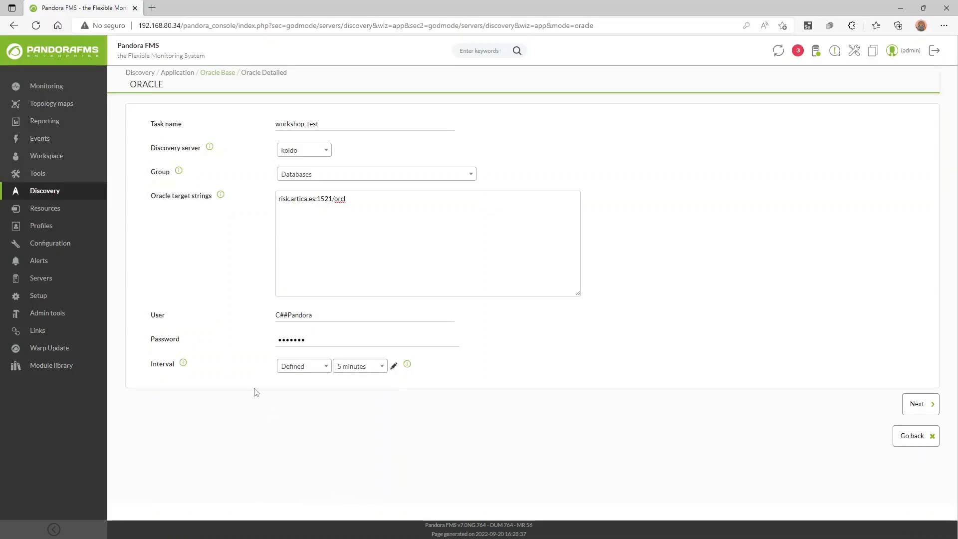
click(301, 372)
click(305, 417)
Glance at the Discovery task list in a new tab, then set the interval back to Defined (5 minutes).
mouse_move(77, 193)
middle_click(124, 208)
click(194, 5)
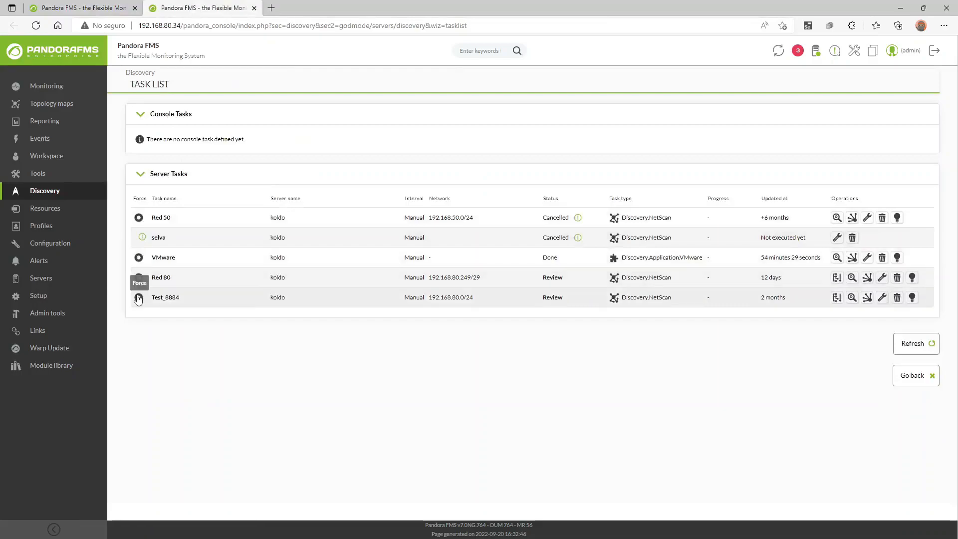
click(255, 9)
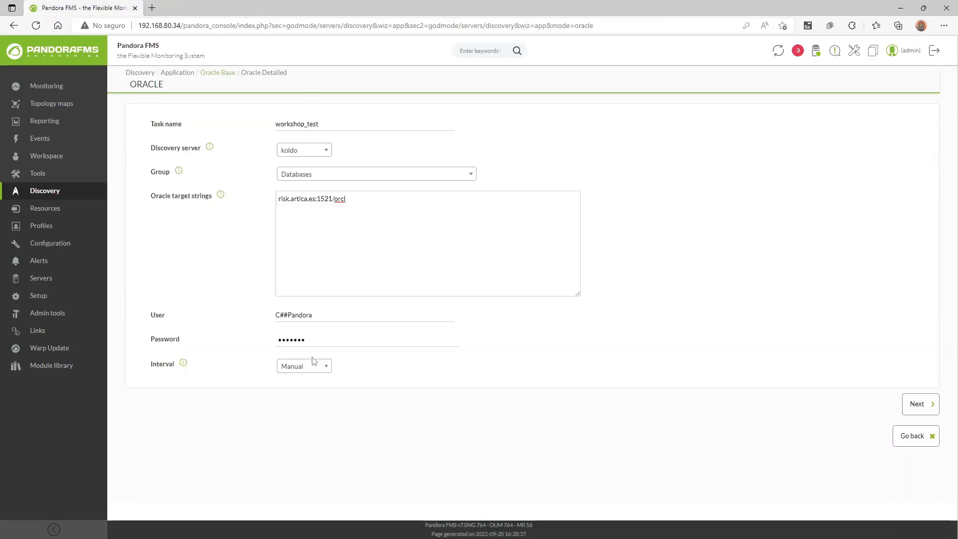
click(304, 367)
click(313, 401)
Advance to the Oracle Detailed step and enter workshop_testing as the target agent.
click(918, 403)
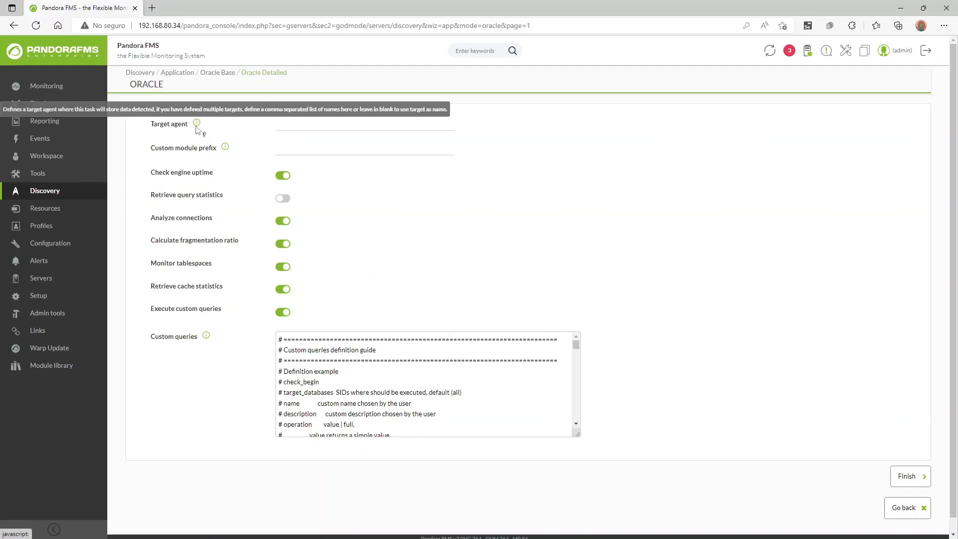
click(295, 126)
text(ora)
text(testing)
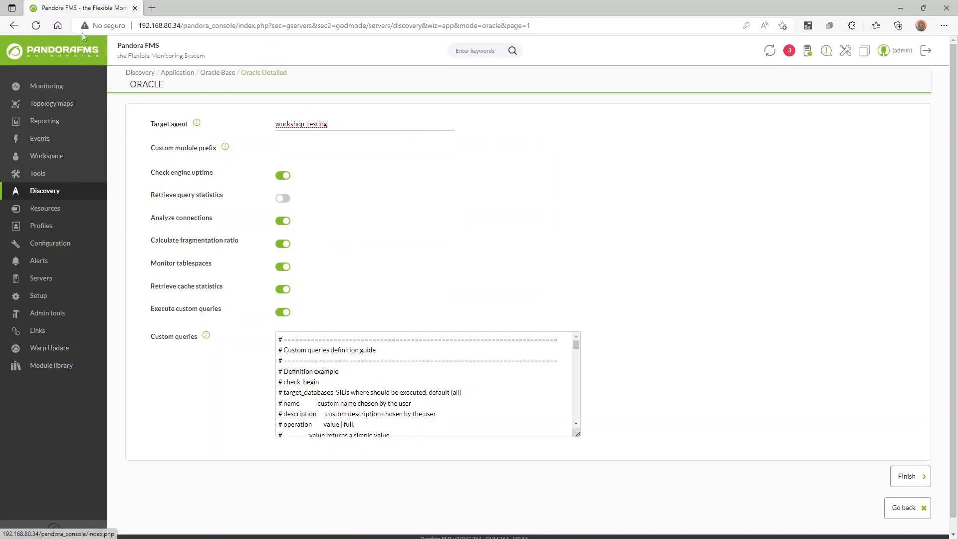
Search a new tab for the copied name workshop_testing, finding 0 results, then return to the form.
click(306, 124)
double_click(307, 125)
key(ctrl+c)
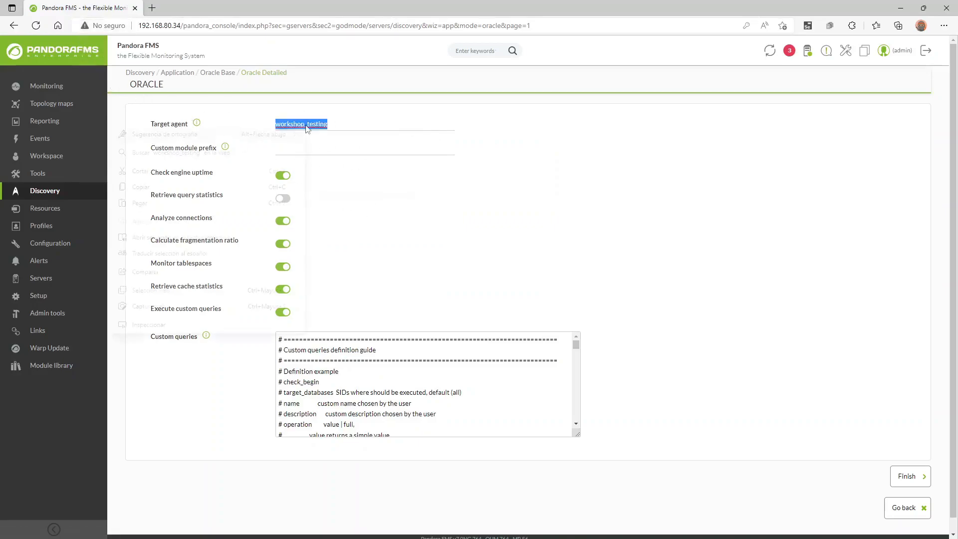
right_click(306, 128)
click(203, 187)
middle_click(67, 53)
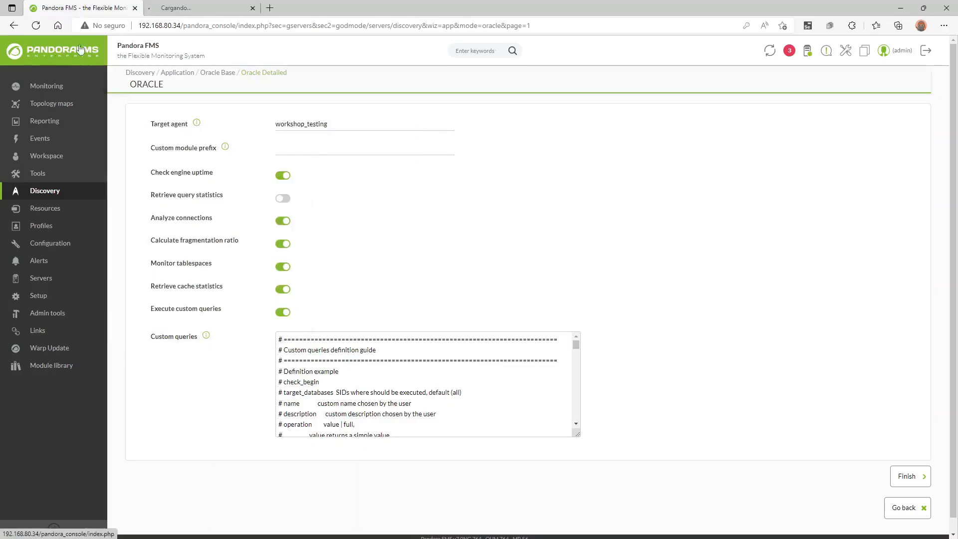
click(204, 5)
click(477, 50)
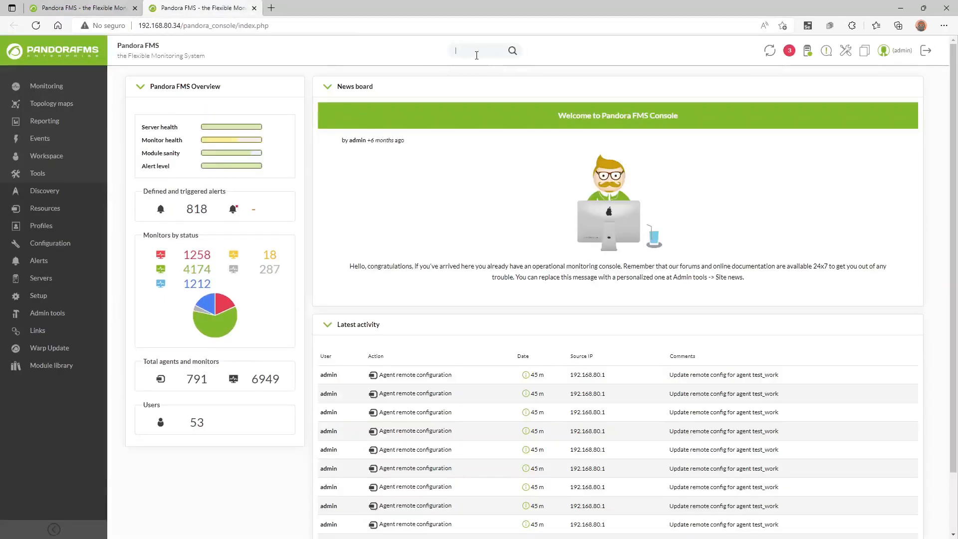
key(ctrl+v)
key(Return)
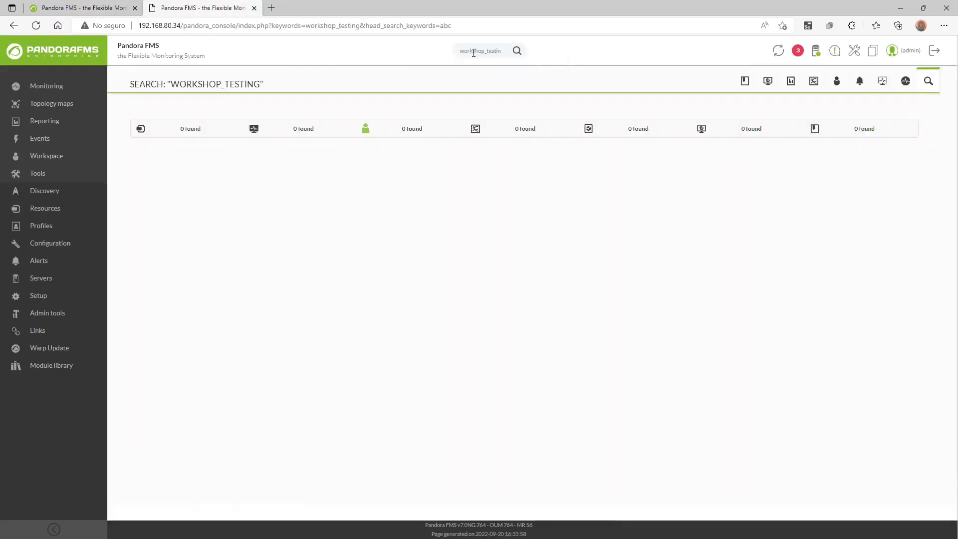
click(115, 8)
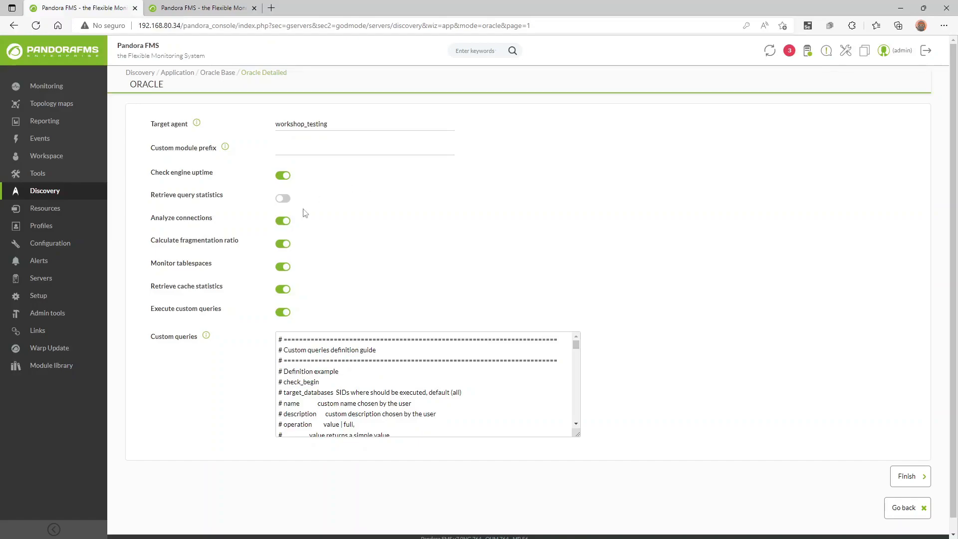
Enter Oracle_orcl- in the Custom module prefix field, correcting the trailing hyphen.
click(280, 152)
drag(330, 123, 275, 124)
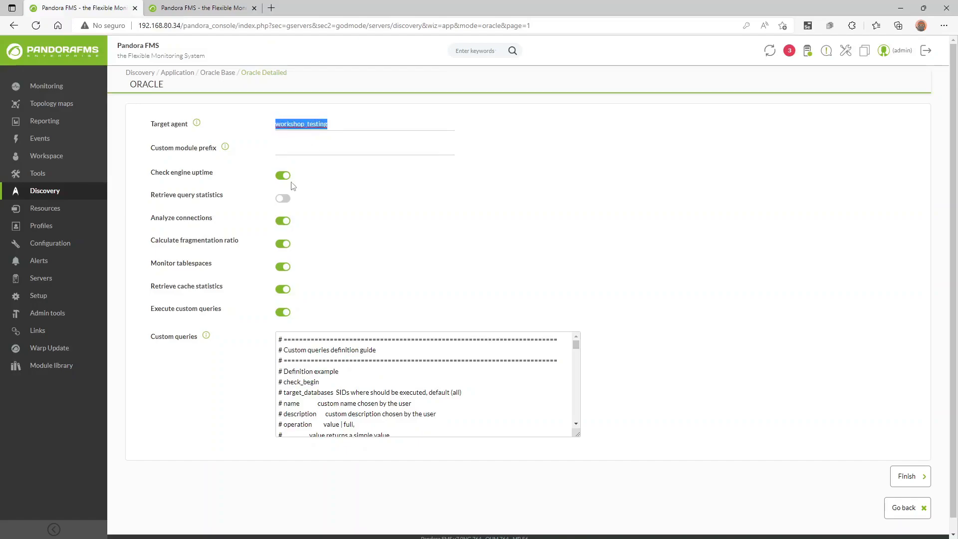
click(309, 153)
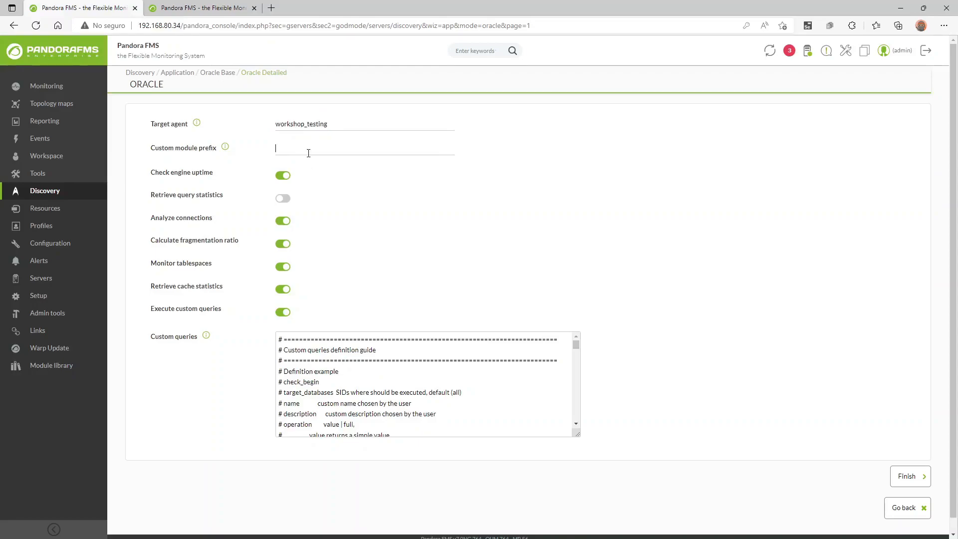
text(Oracle_orcl-)
drag(319, 149, 268, 147)
click(320, 147)
key(BackSpace)
text(-)
Turn off custom queries, cache statistics, tablespaces, fragmentation ratio, connections and engine uptime checks.
click(283, 312)
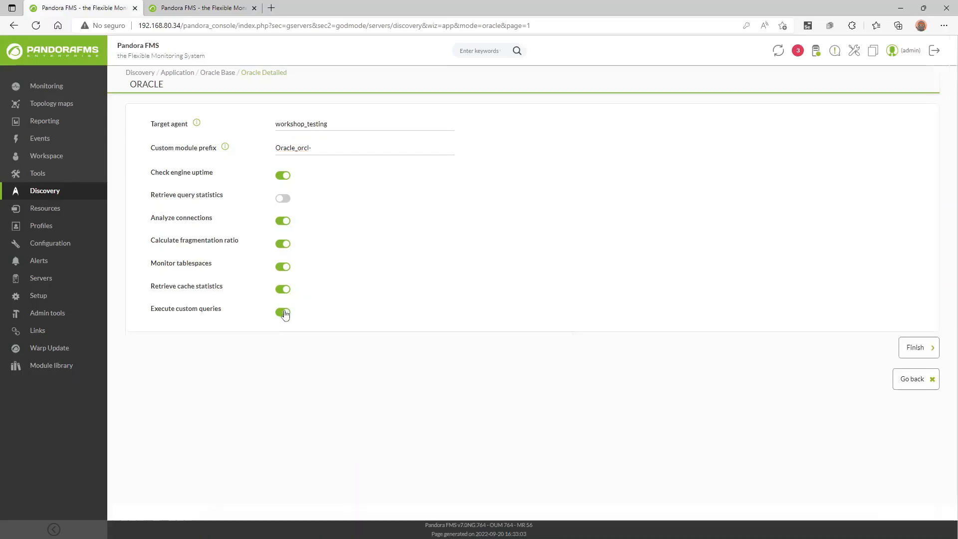
click(283, 290)
click(283, 267)
click(283, 244)
click(282, 220)
click(283, 175)
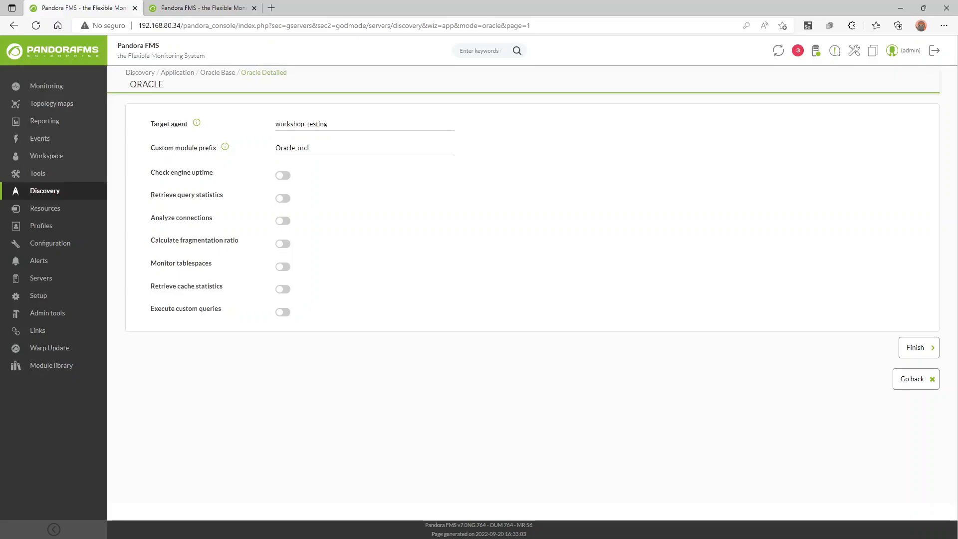
Re-enable the Check engine uptime and Retrieve query statistics toggles.
click(284, 176)
drag(150, 195, 228, 196)
click(285, 199)
Switch on Analyze connections, Calculate fragmentation ratio, Monitor tablespaces and Retrieve cache statistics.
click(287, 227)
click(282, 244)
click(282, 269)
click(288, 293)
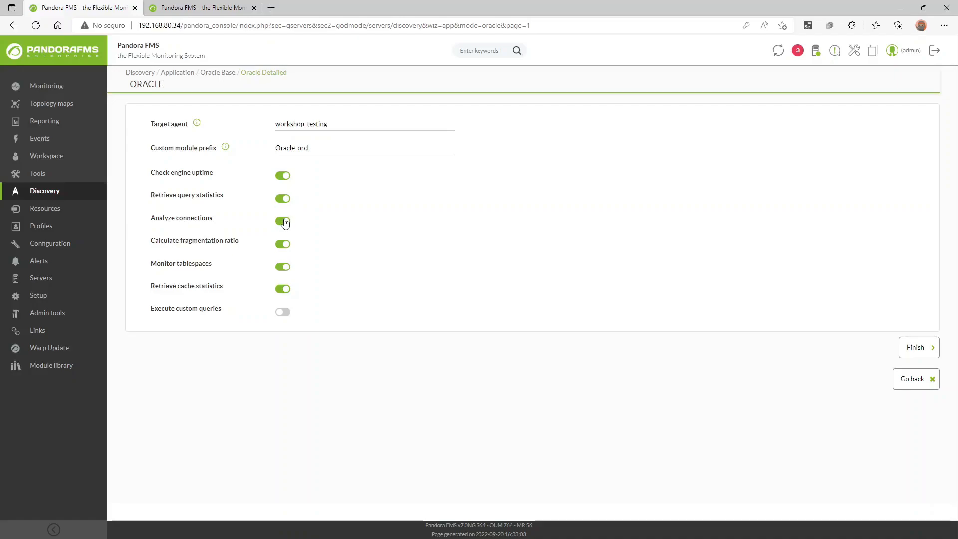
Switch off engine uptime, query statistics, connections, fragmentation ratio and cache statistics checks.
click(281, 178)
click(283, 198)
click(283, 221)
click(283, 244)
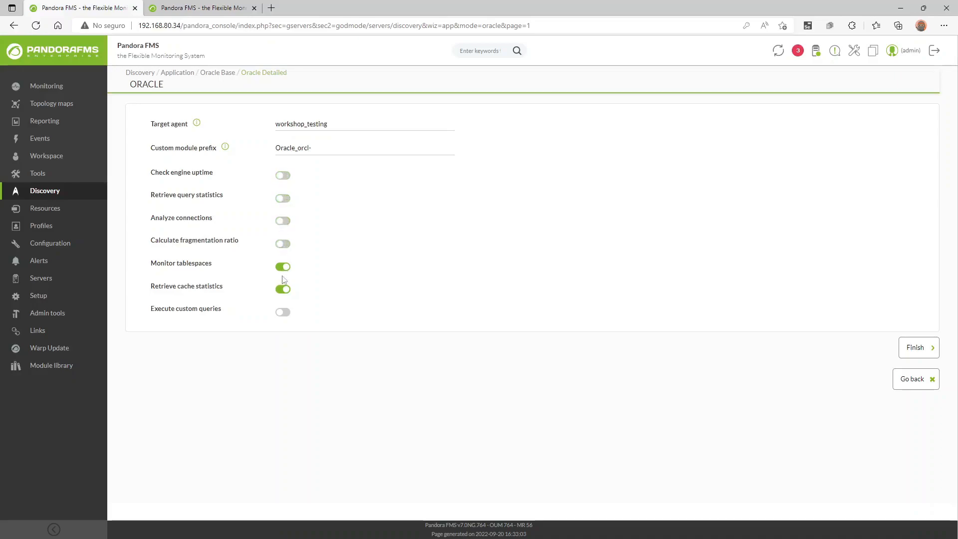
click(282, 290)
drag(150, 265, 214, 266)
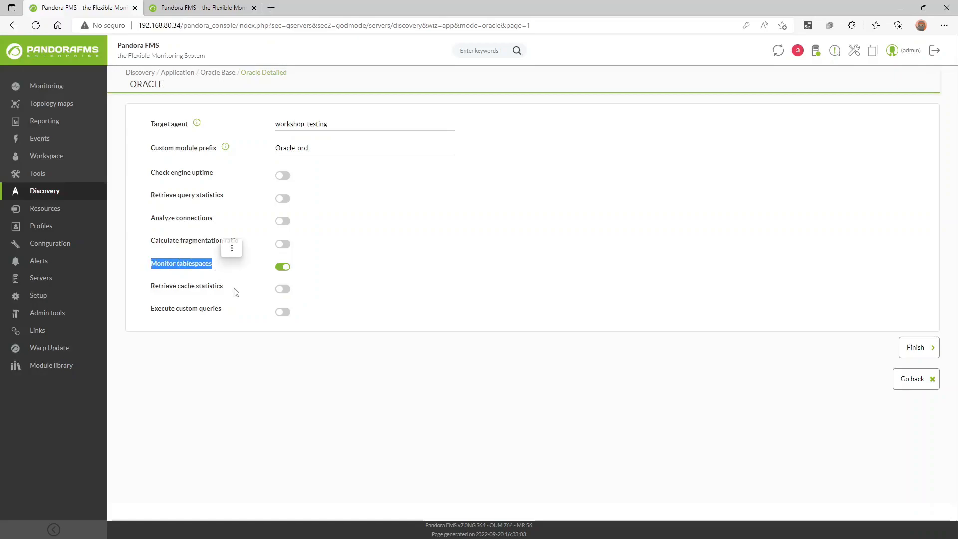
Switch those five checks back on so every Oracle check except custom queries is enabled.
click(286, 177)
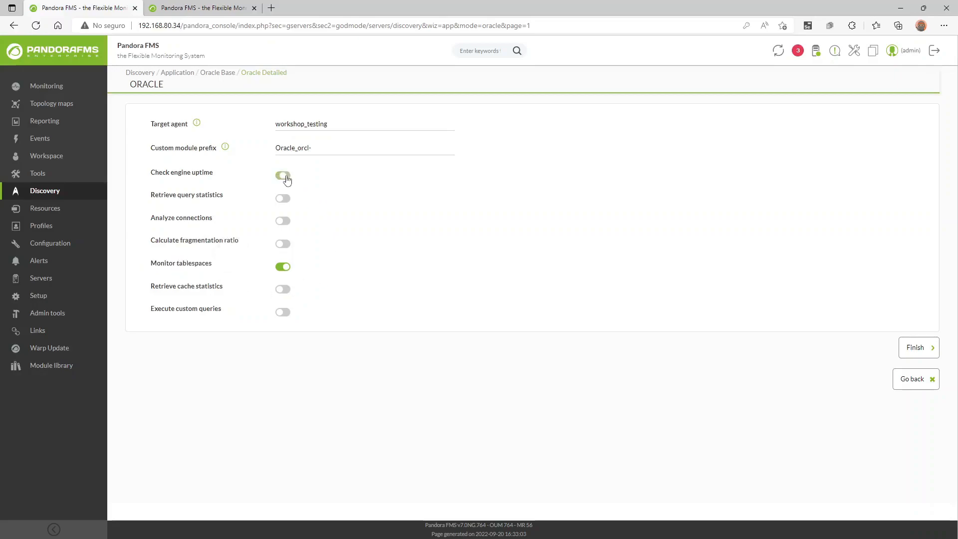
click(285, 200)
click(285, 222)
click(287, 247)
click(281, 293)
Enable Execute custom queries and enlarge the Custom queries box to browse its predefined checks.
click(283, 313)
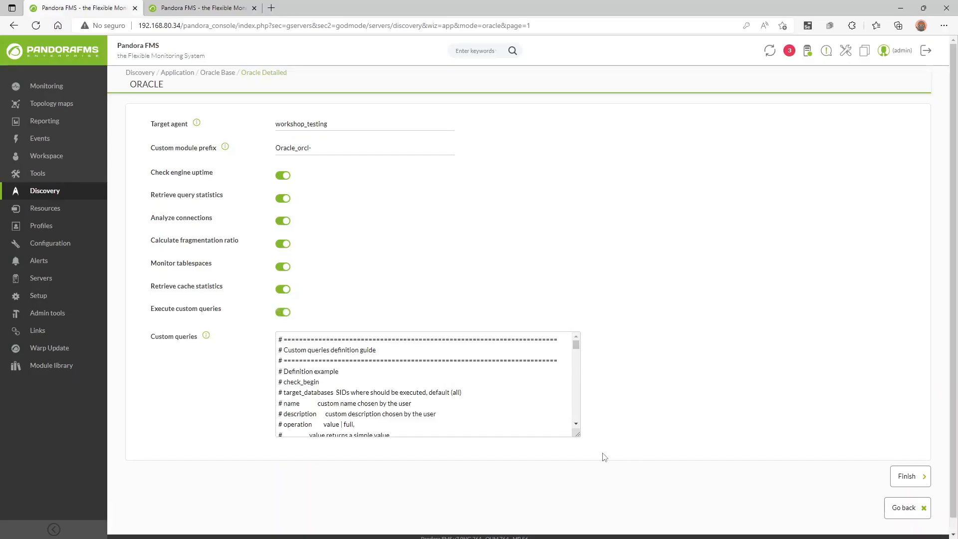
drag(577, 434, 770, 533)
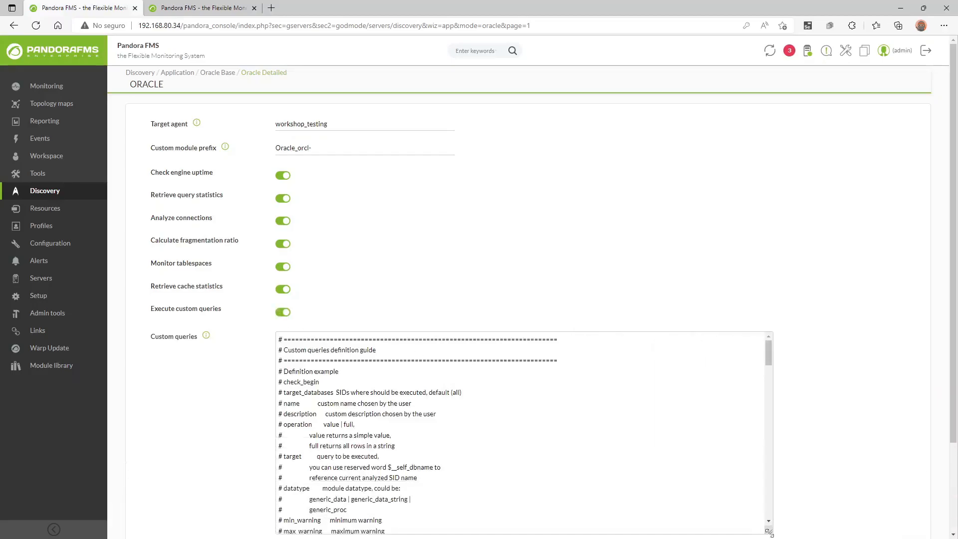
scroll(475, 373, down, 13)
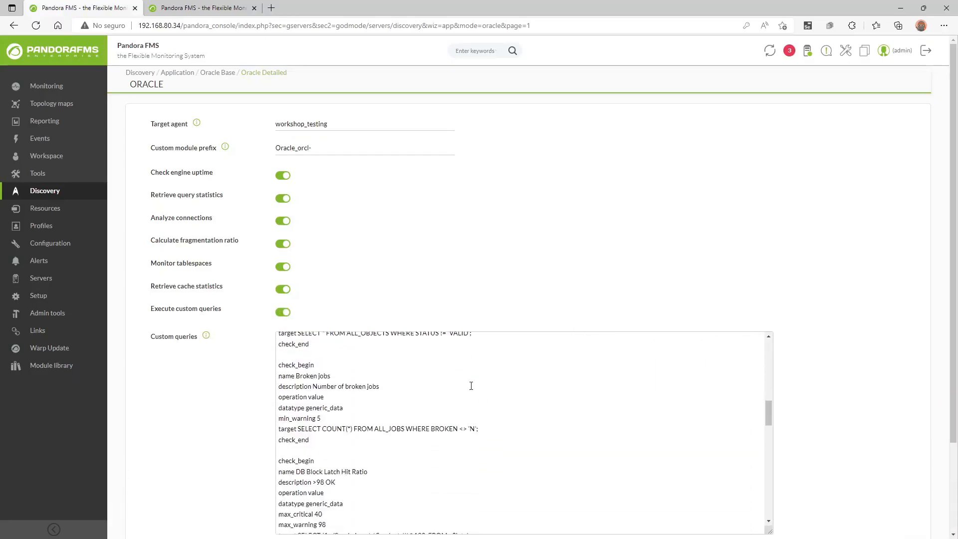
scroll(471, 386, down, 10)
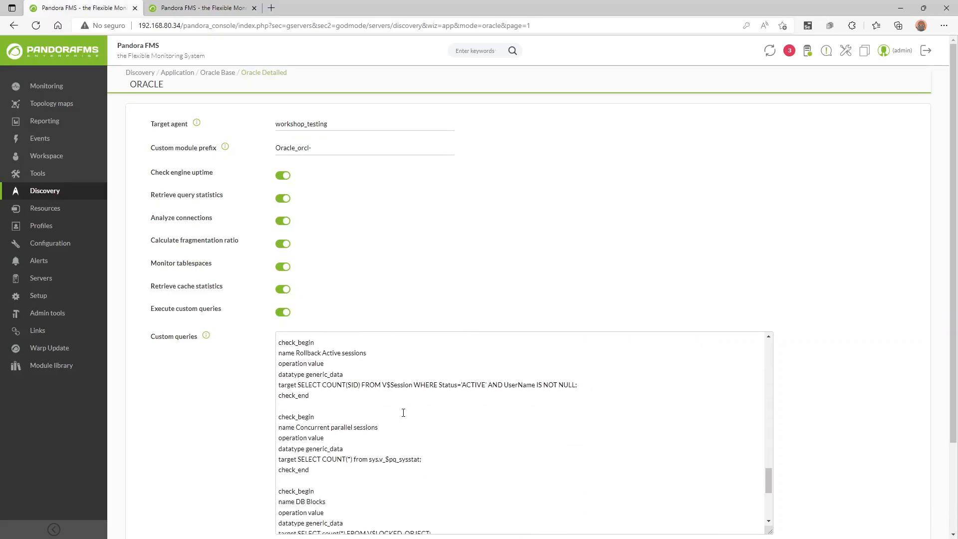
scroll(399, 415, down, 1)
scroll(392, 413, up, 5)
scroll(389, 414, down, 3)
scroll(388, 414, down, 8)
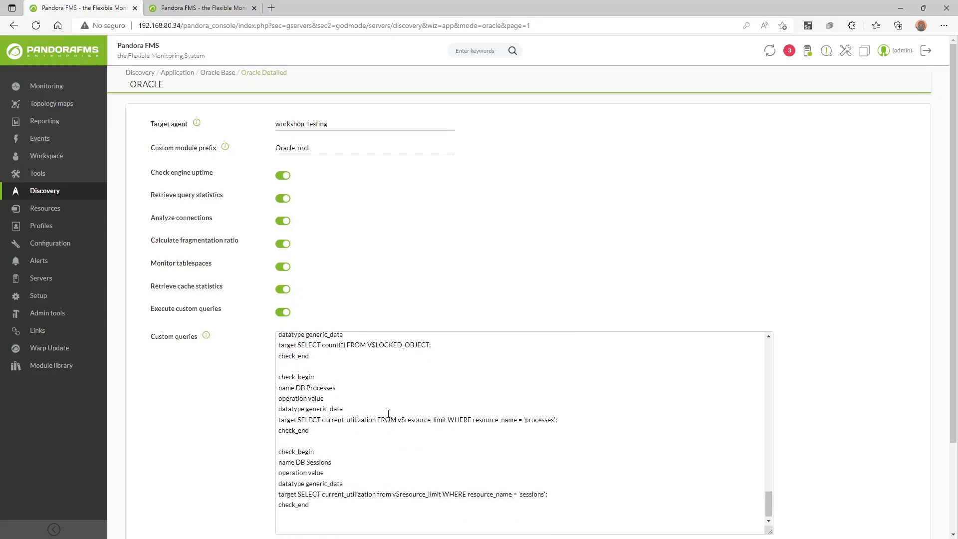
scroll(380, 421, down, 2)
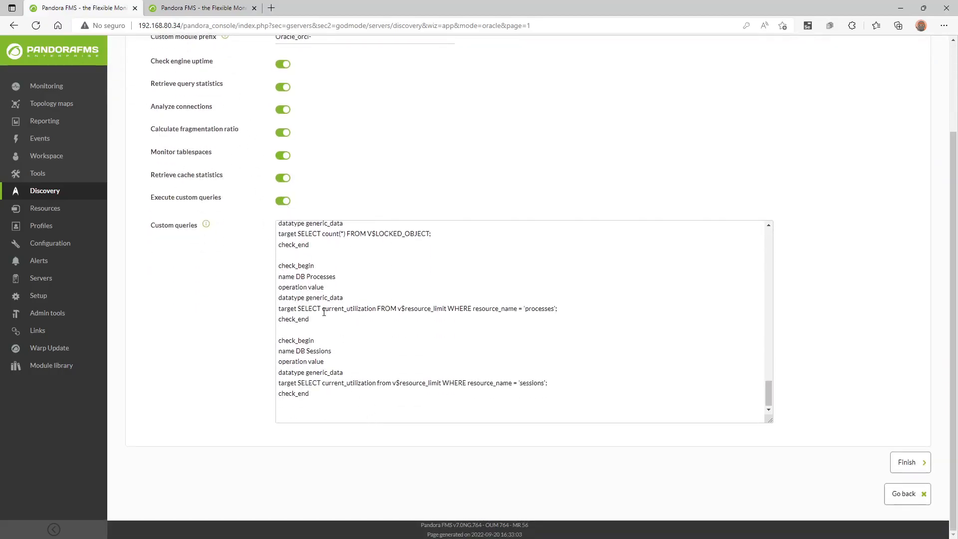
Review the predefined Oracle checks, such as Rollback Active sessions, DB Processes and DB Sessions.
click(298, 353)
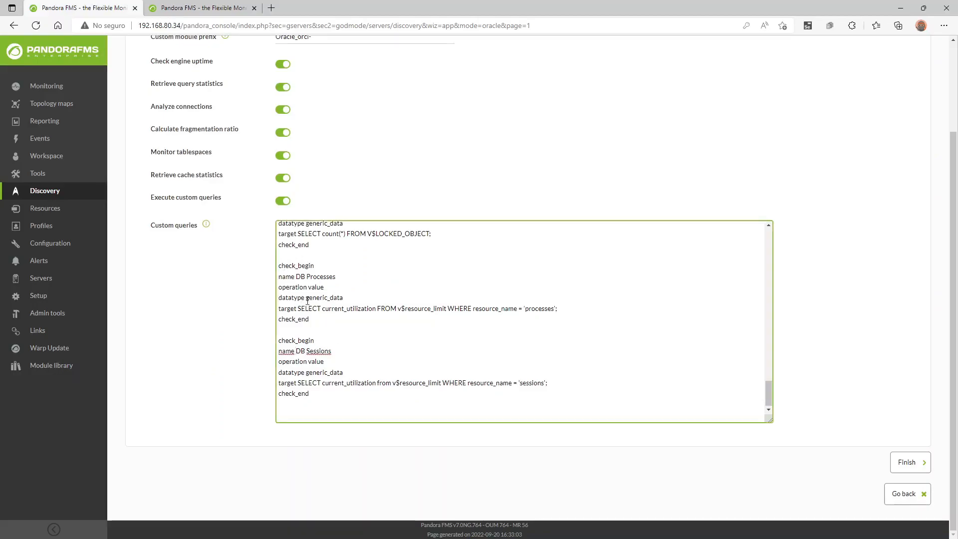
drag(296, 276, 338, 277)
scroll(372, 336, up, 3)
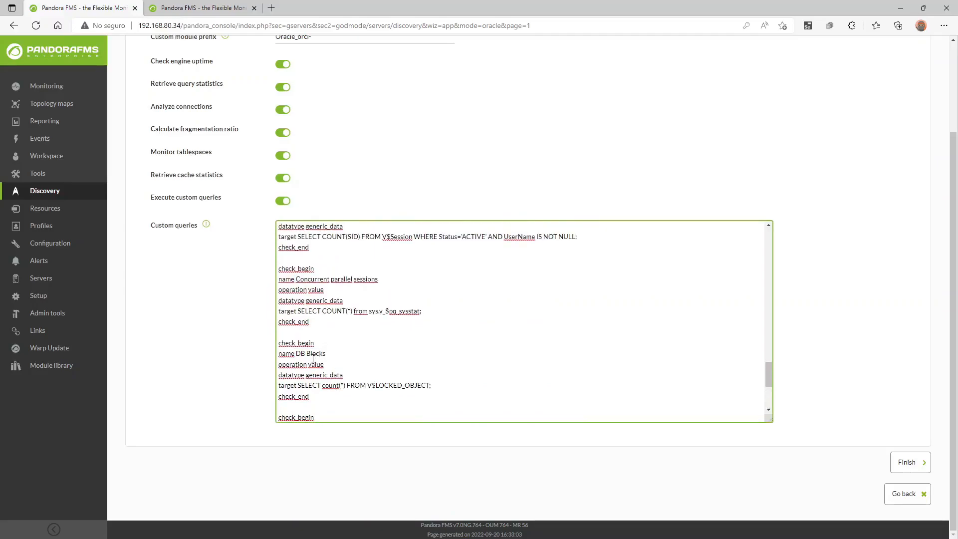
scroll(320, 364, up, 1)
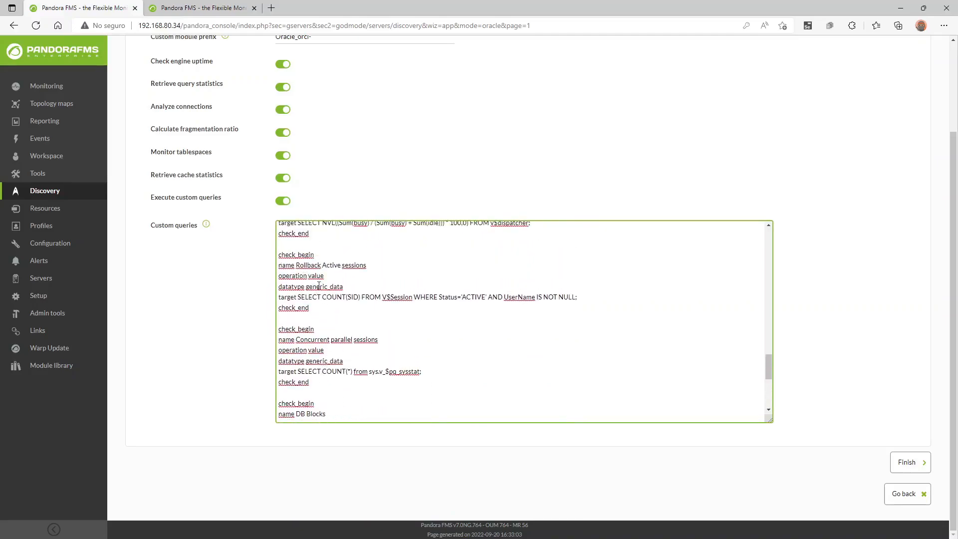
scroll(333, 307, up, 1)
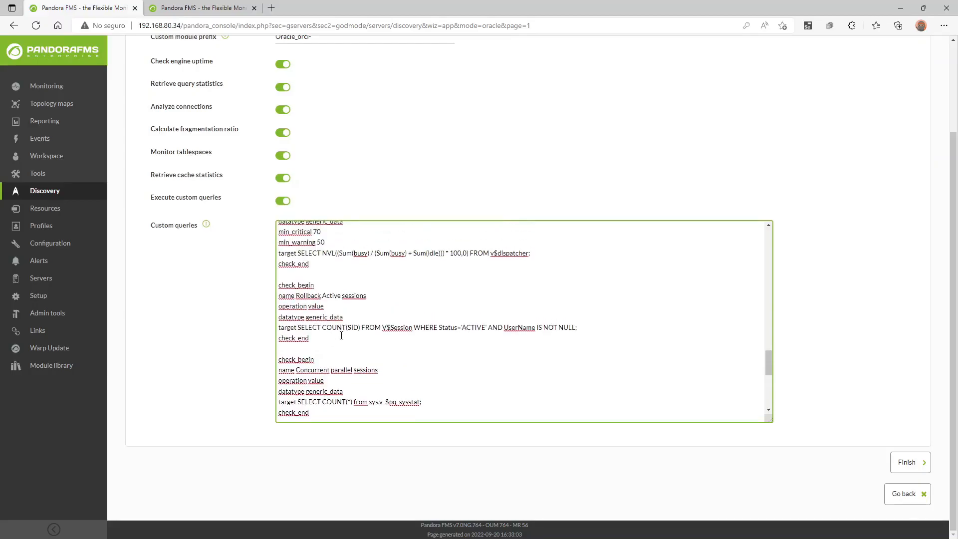
scroll(368, 354, up, 1)
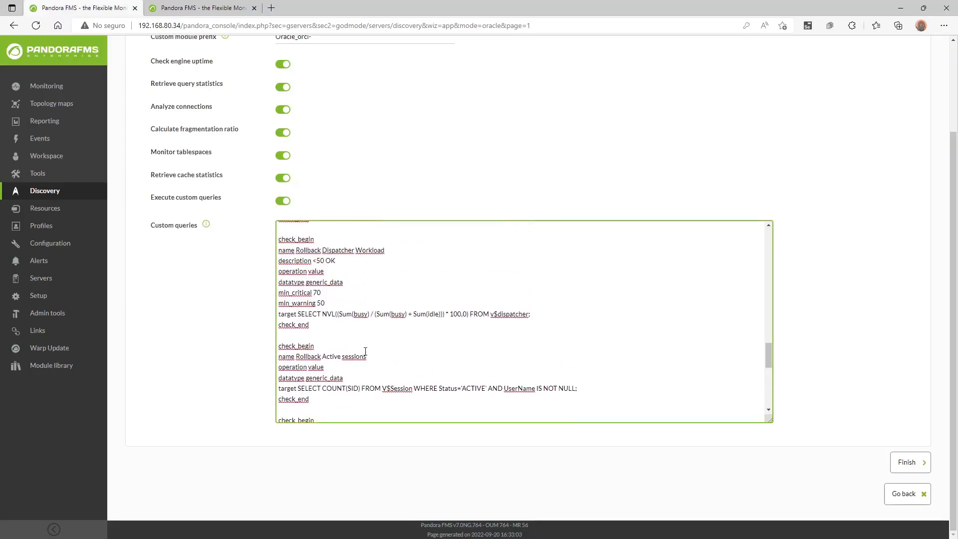
scroll(365, 352, up, 2)
scroll(364, 354, down, 5)
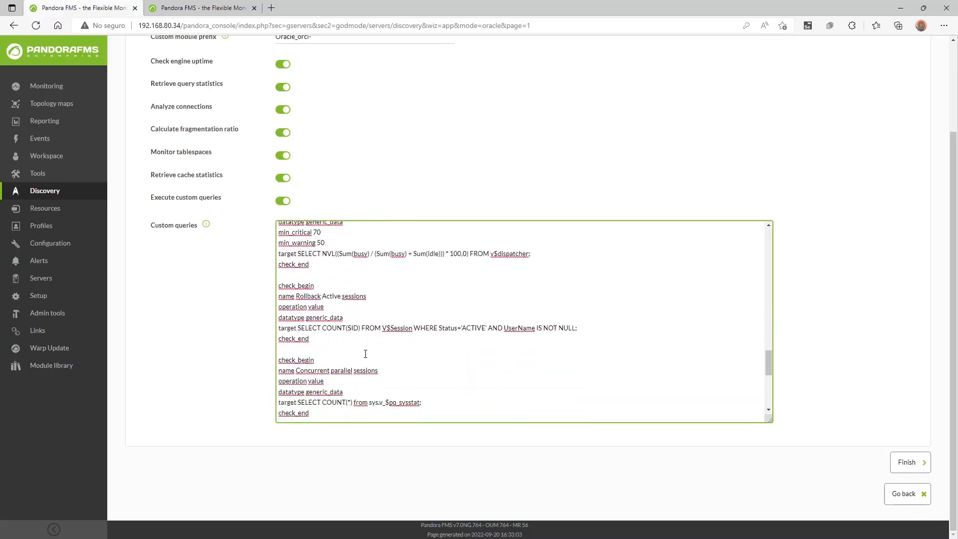
scroll(364, 356, down, 3)
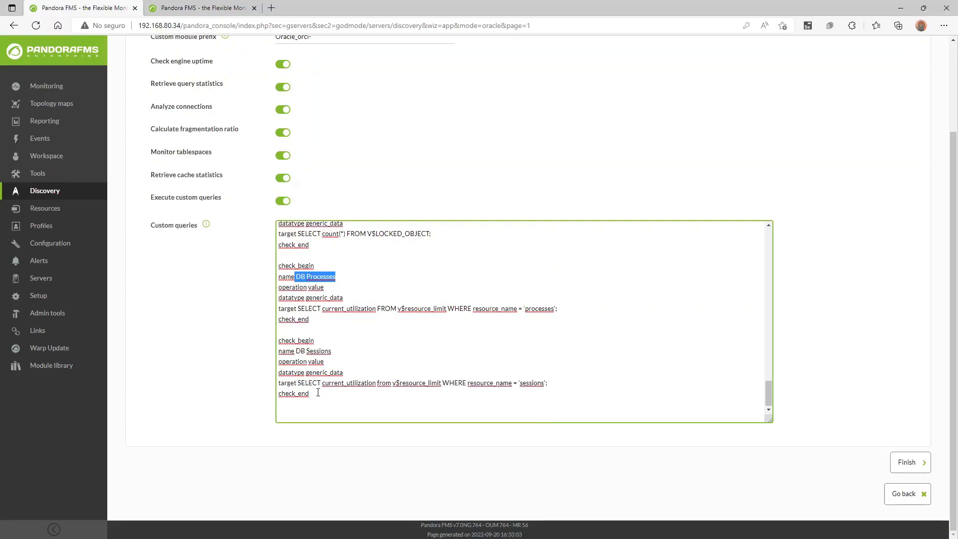
Duplicate the DB Sessions check block below the last check.
drag(318, 394, 278, 348)
key(ctrl+c)
click(328, 413)
key(ctrl+v)
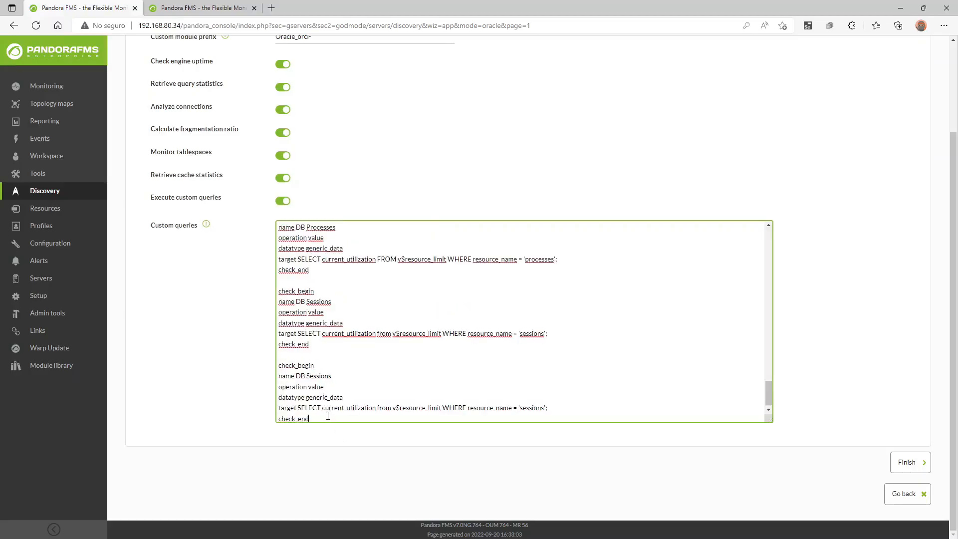
Rename the copied check to 'Nº of Users'.
drag(297, 376, 361, 377)
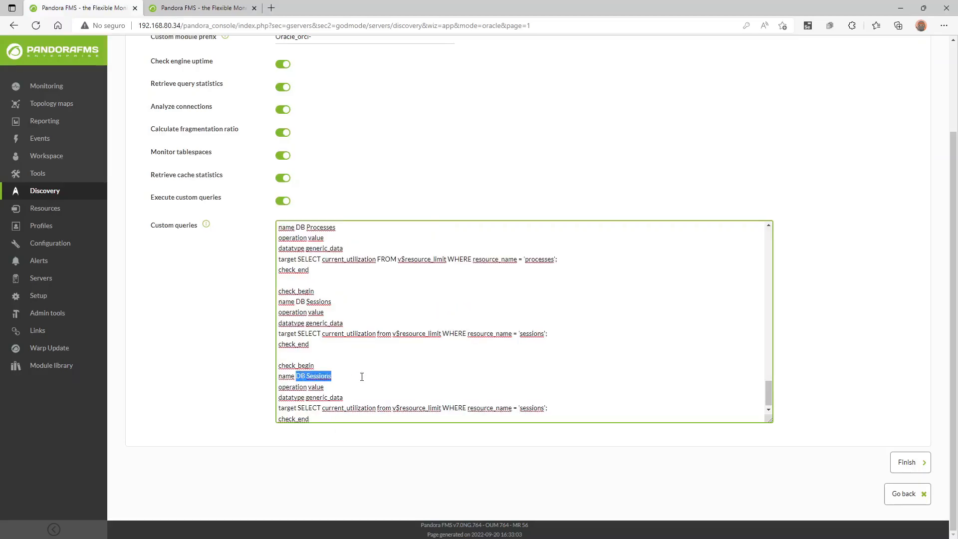
text(N)
text(º de)
key(BackSpace)
key(BackSpace)
text(of Users)
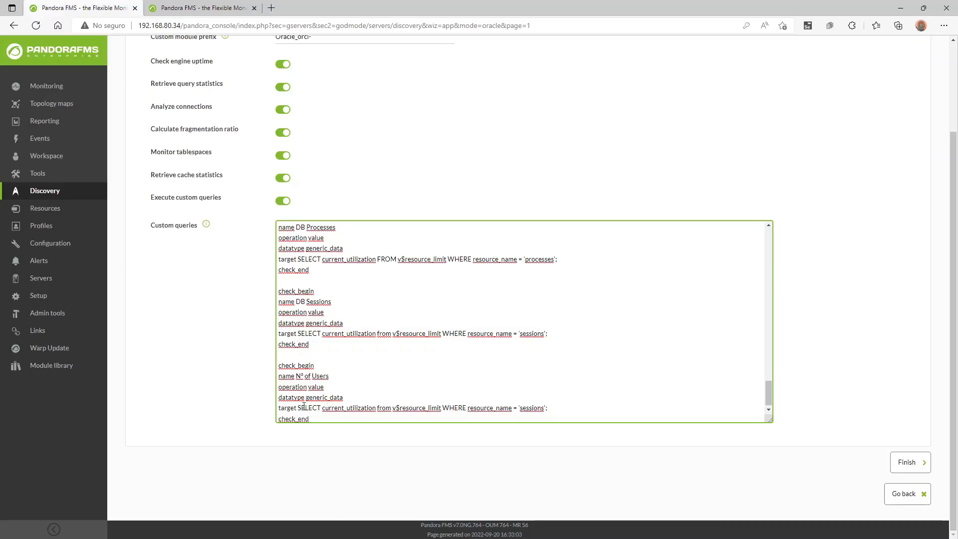
Change the copied check's query to SELECT count(*) from all_users.
drag(298, 408, 323, 408)
click(540, 408)
text(count()
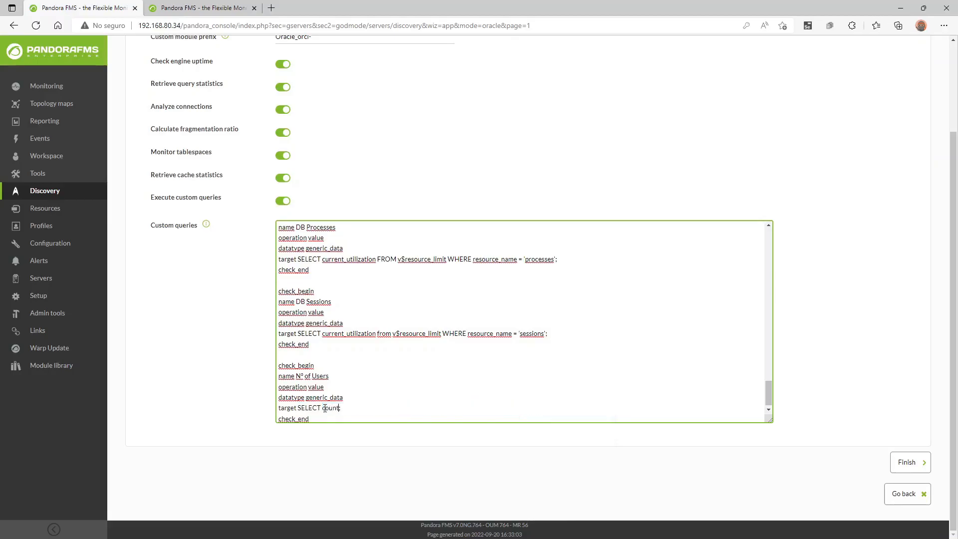
text(*) from all_users)
scroll(372, 360, down, 1)
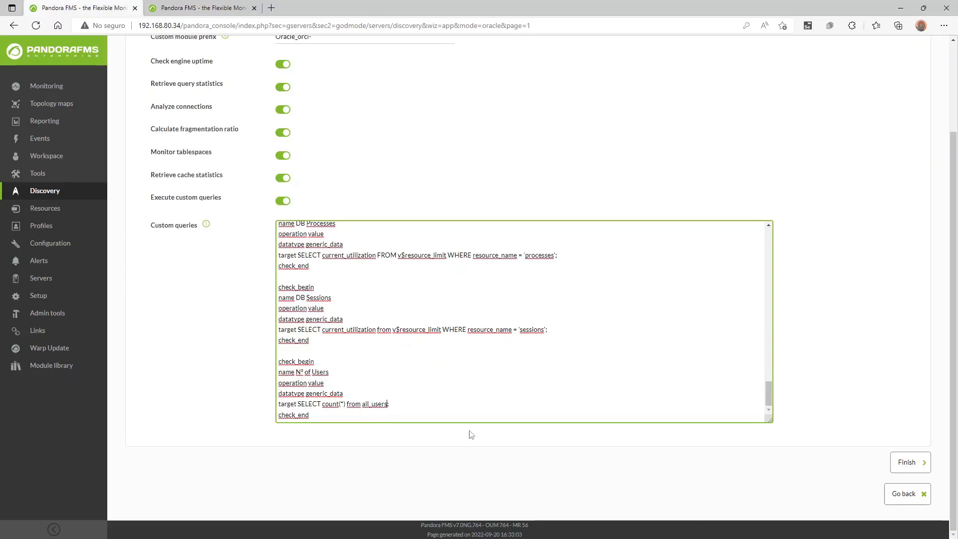
scroll(488, 299, up, 2)
scroll(340, 135, up, 3)
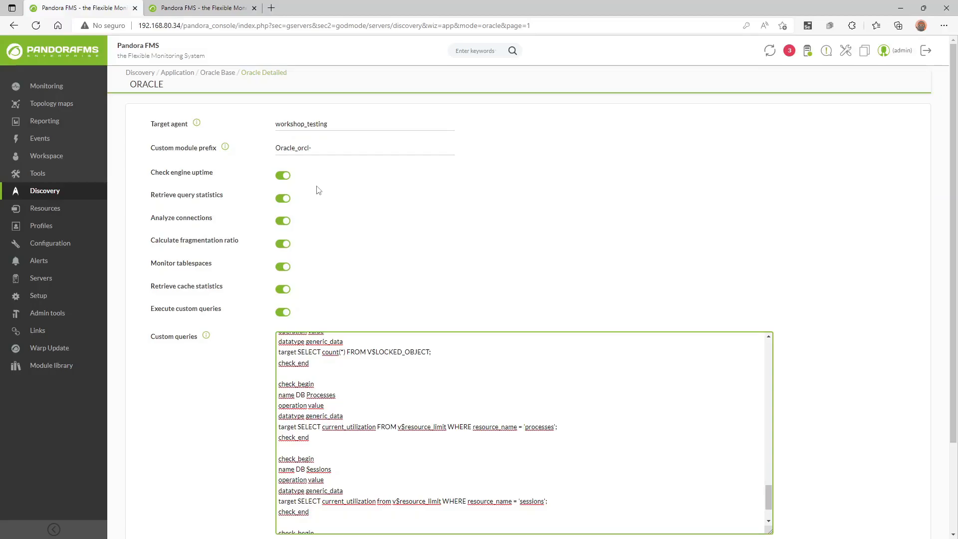
Verify the target agent workshop_testing and module prefix Oracle_orcl- before saving.
drag(324, 125, 274, 131)
click(281, 126)
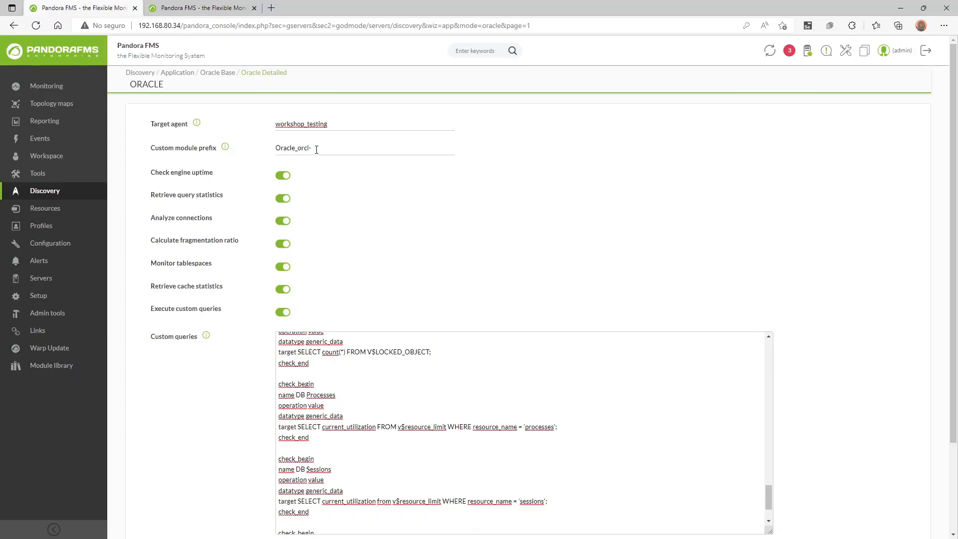
drag(312, 148, 274, 149)
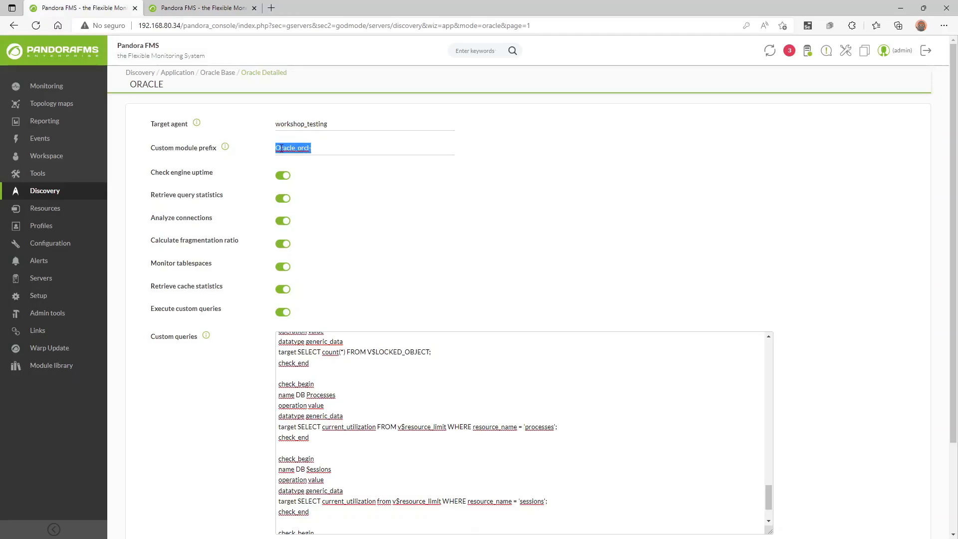
click(325, 153)
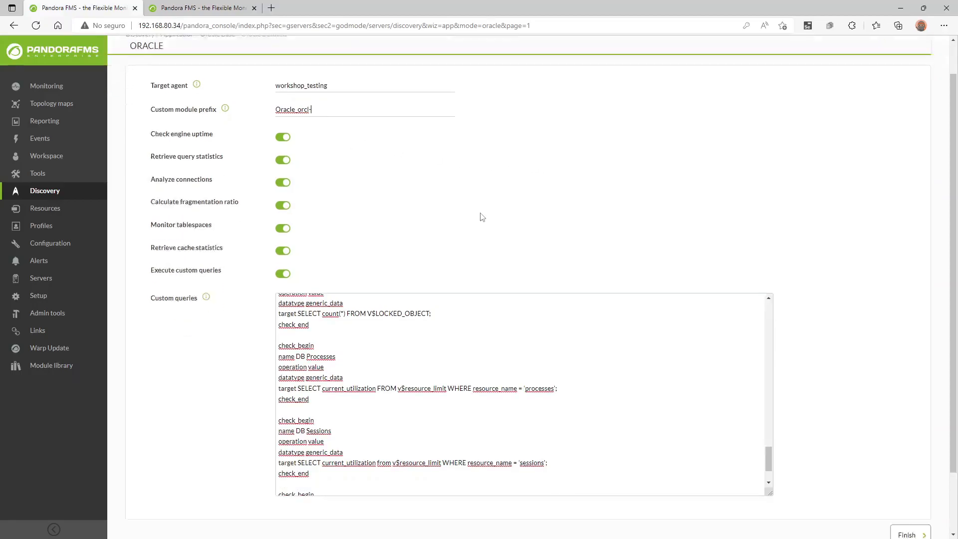
scroll(482, 214, down, 3)
Finish the wizard and confirm workshop_test is listed with a 5-minute interval.
click(908, 470)
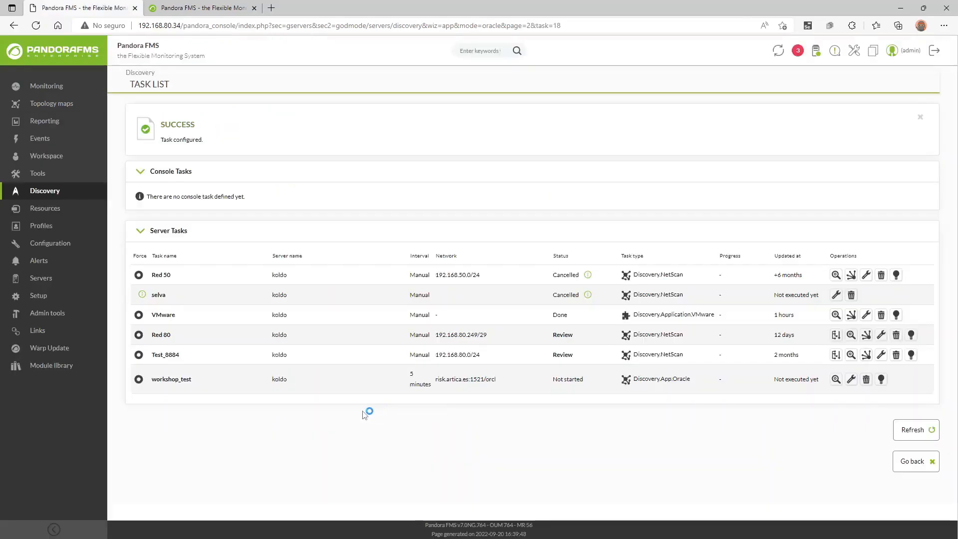
double_click(204, 386)
click(204, 386)
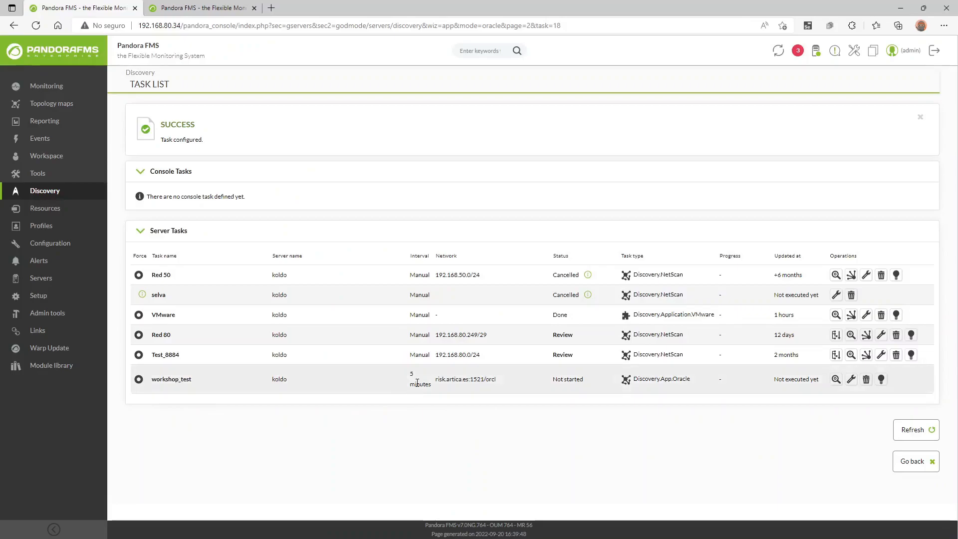
drag(411, 372, 432, 387)
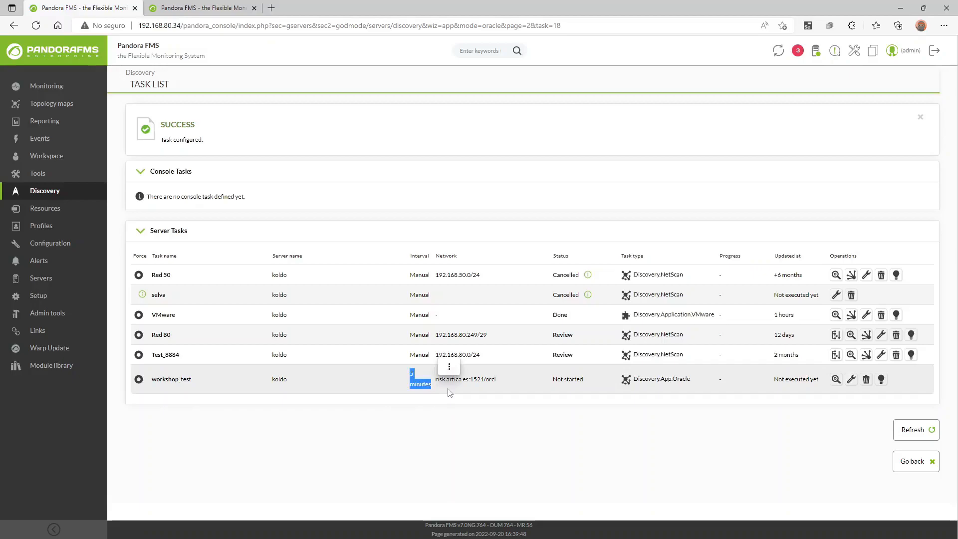
click(476, 408)
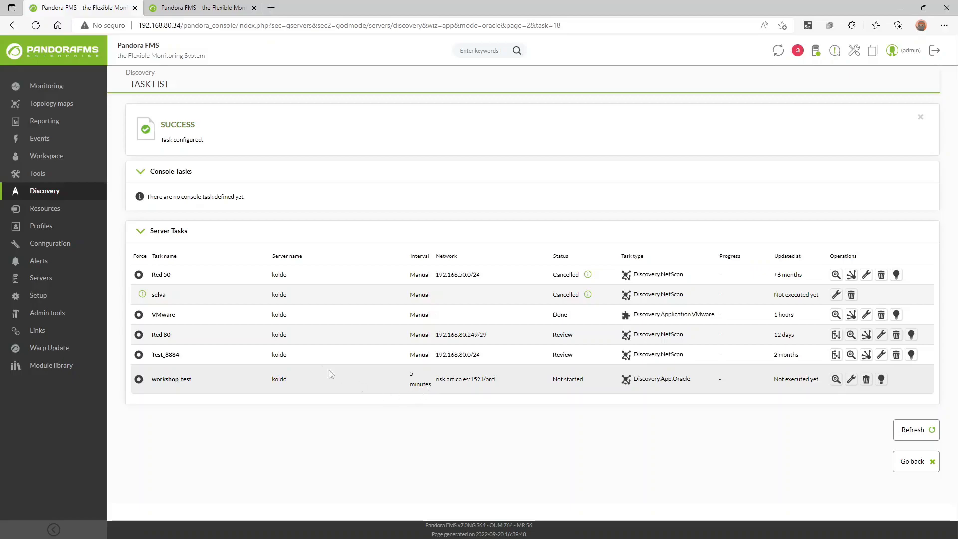
Force workshop_test to run and confirm its summary shows 100% progress with one host alive.
click(140, 382)
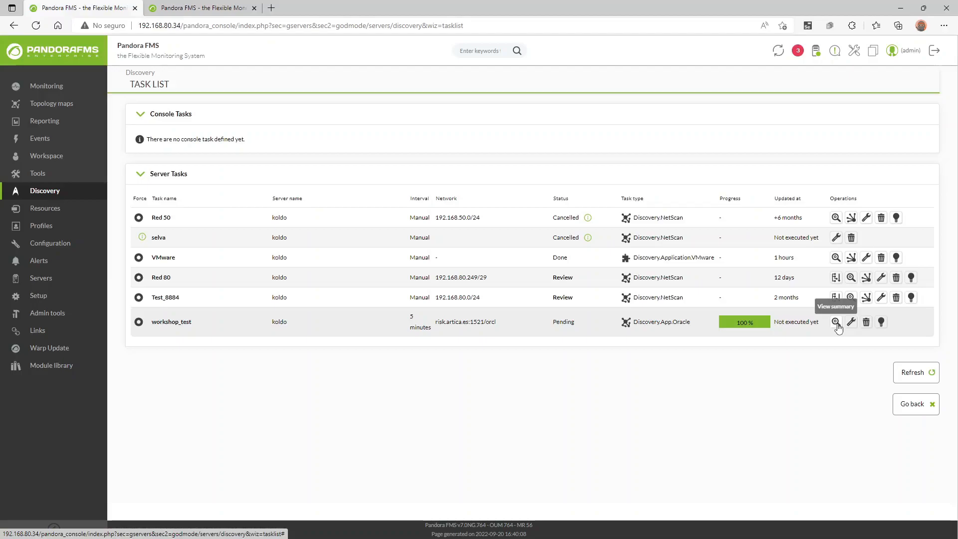
click(837, 322)
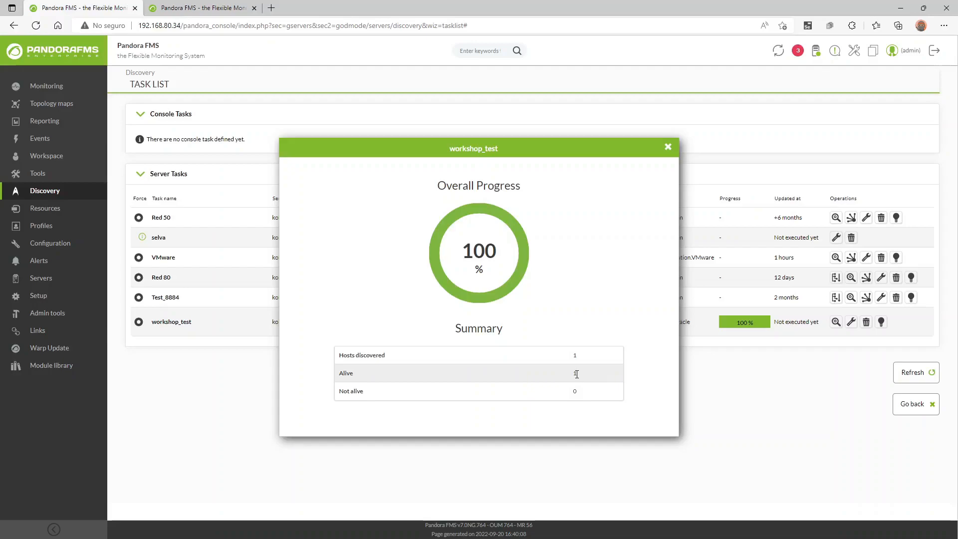
double_click(350, 372)
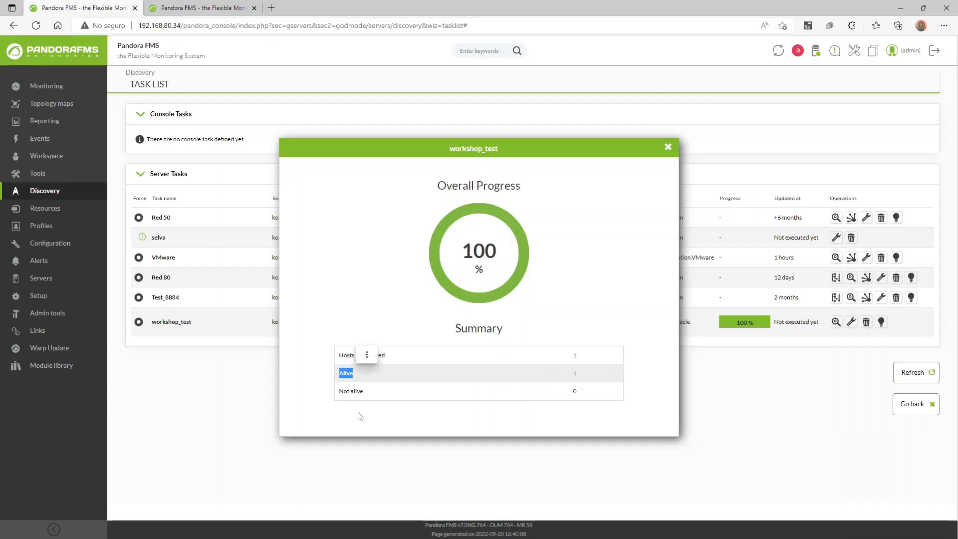
click(363, 426)
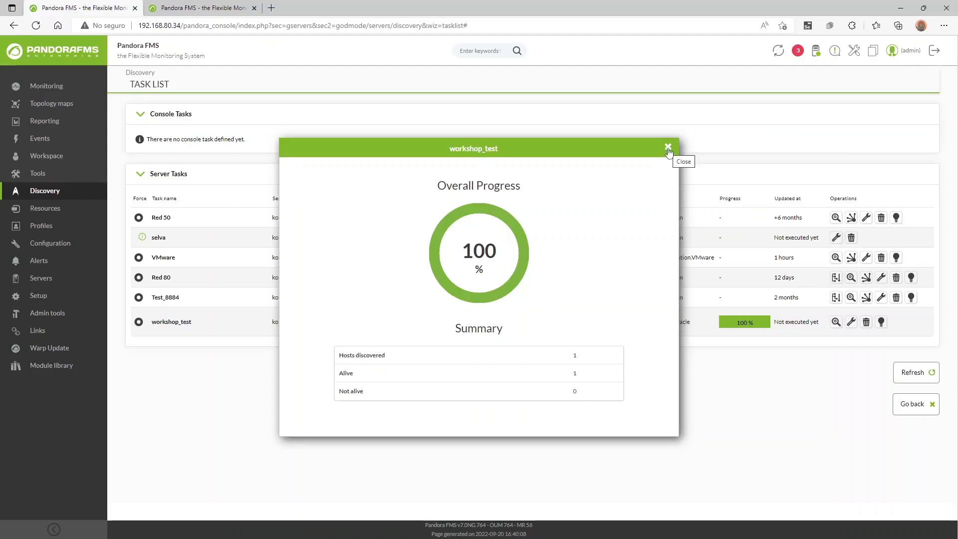
click(669, 148)
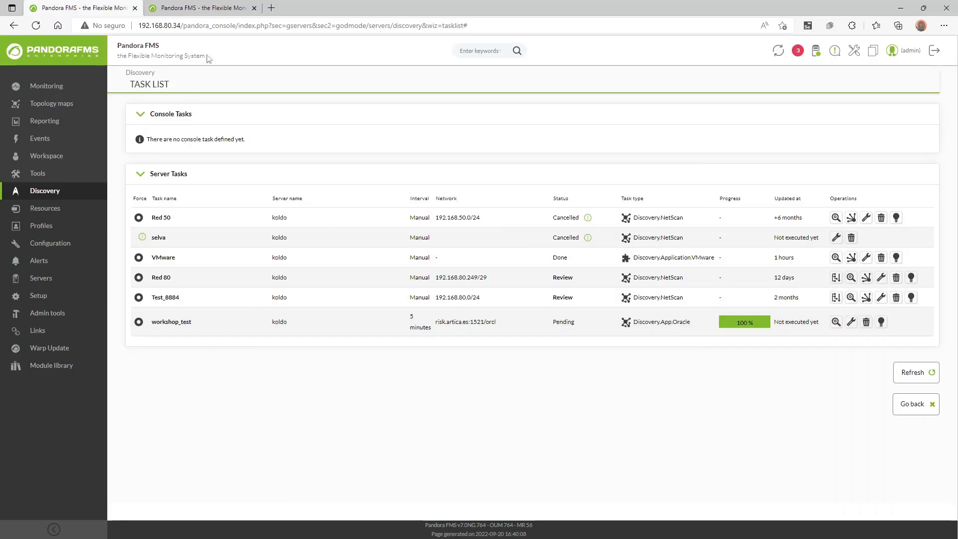
Open the workshop_testing agent from the search results and scroll through its Oracle_orcl- modules.
click(208, 4)
click(492, 51)
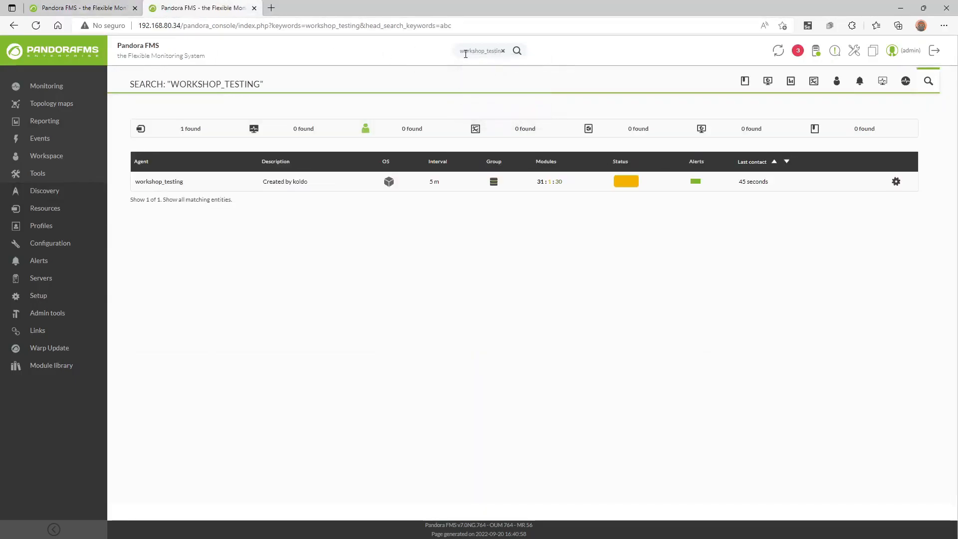
click(178, 183)
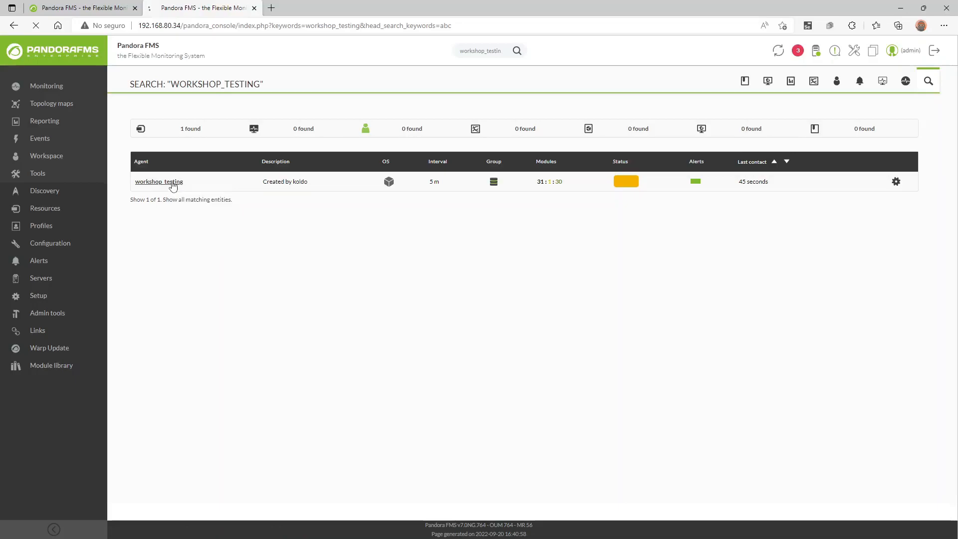
scroll(681, 348, down, 8)
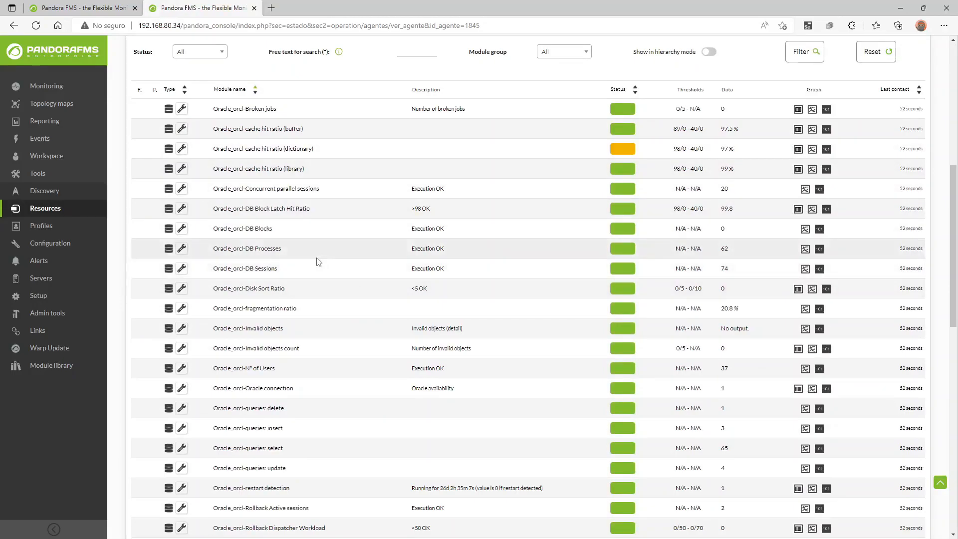
scroll(329, 267, down, 3)
scroll(334, 268, down, 3)
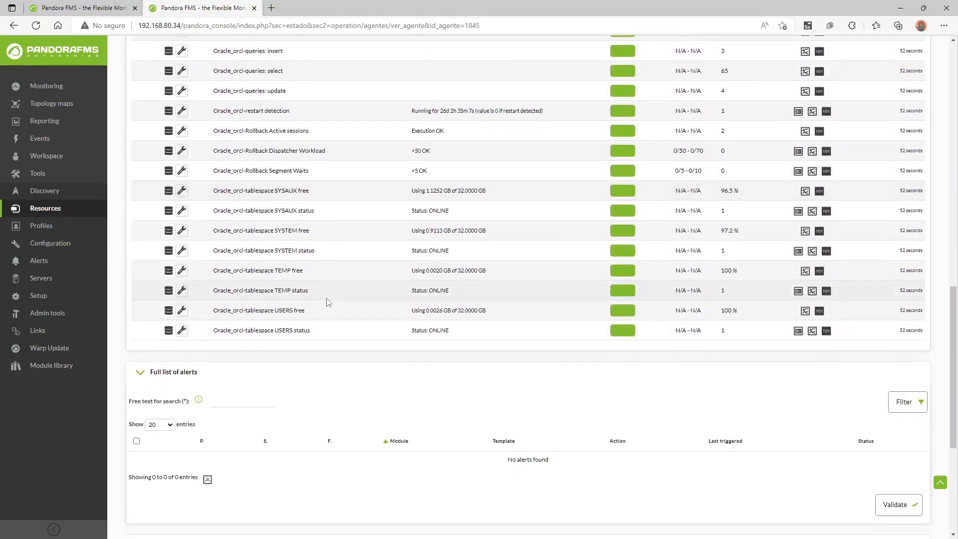
scroll(286, 295, up, 9)
Reopen the workshop_test task for editing and continue with Update and continue.
click(99, 8)
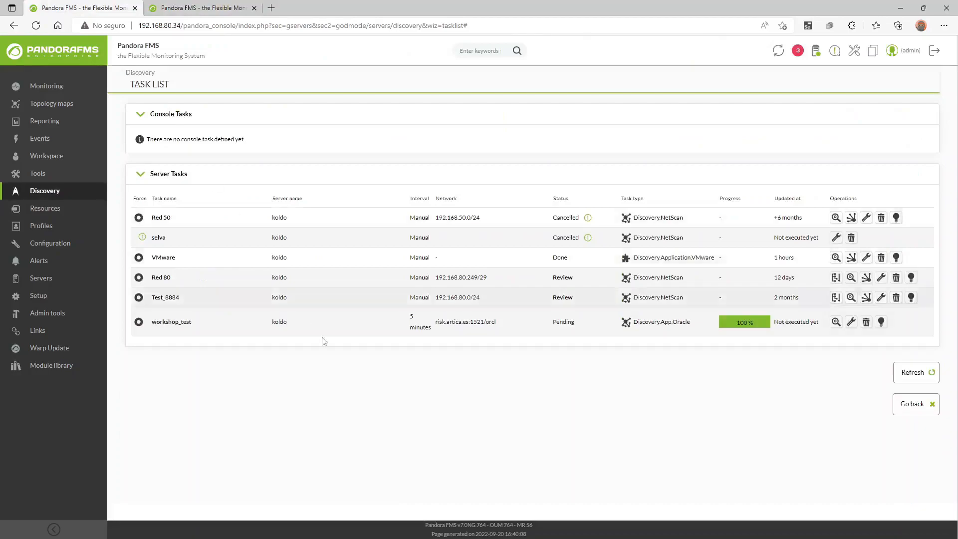
click(851, 321)
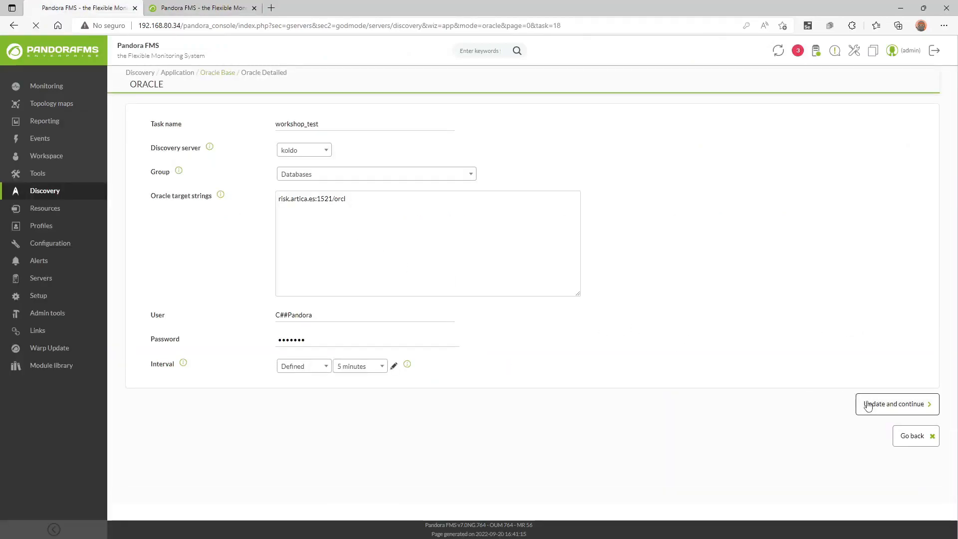
click(868, 407)
Inspect the Oracle_orcl-Nº of Users module and the SYSAUX-to-USERS tablespace modules, then return to the task settings.
key(ctrl+Tab)
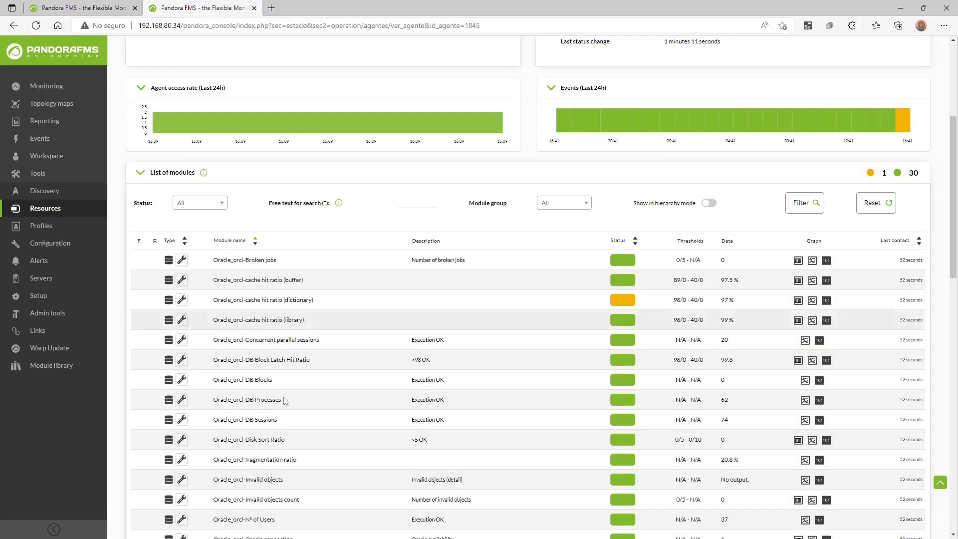
scroll(279, 380, down, 5)
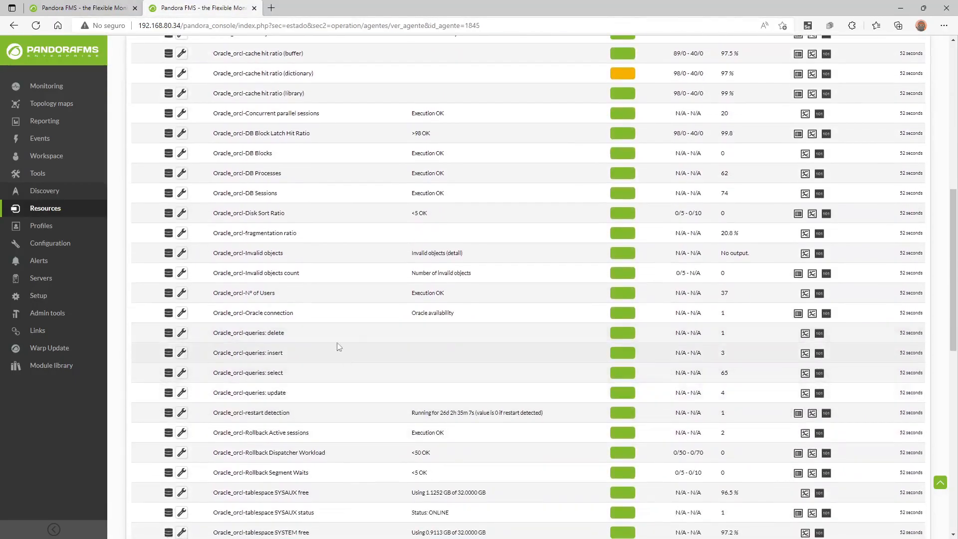
triple_click(273, 293)
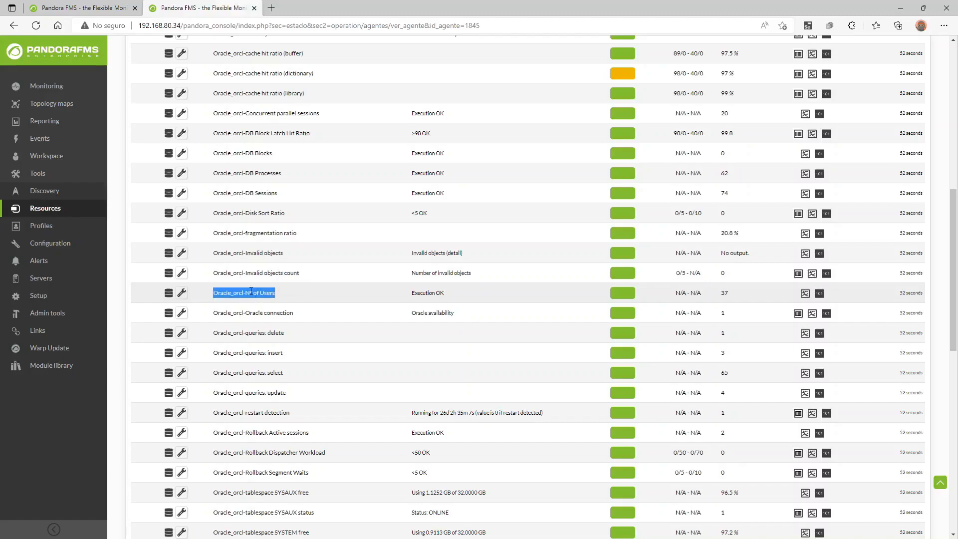
click(252, 291)
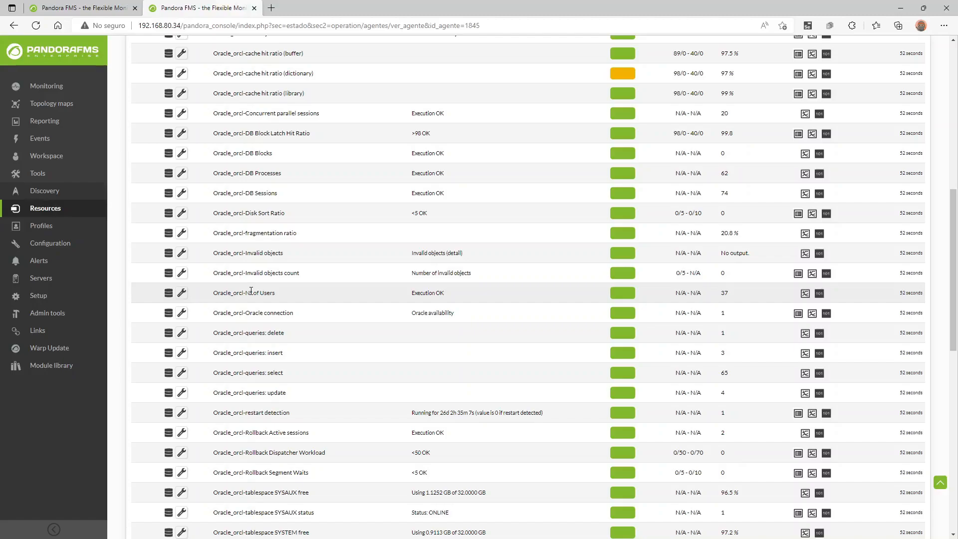
scroll(271, 295, down, 3)
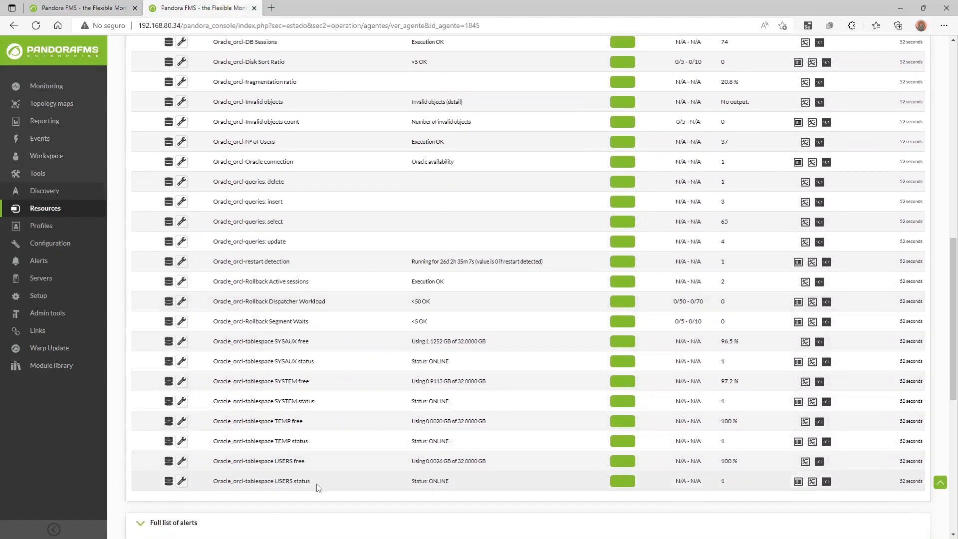
drag(313, 478, 216, 343)
click(219, 343)
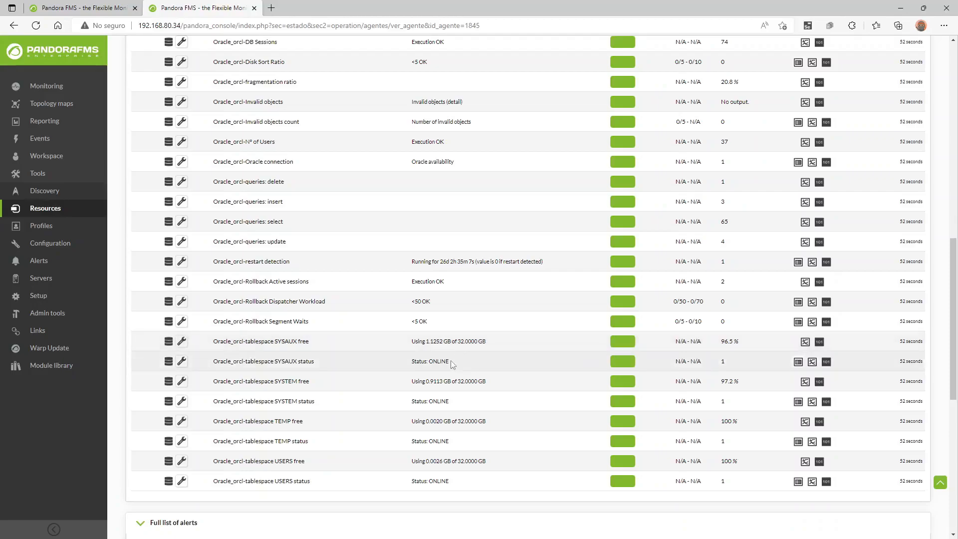
click(122, 5)
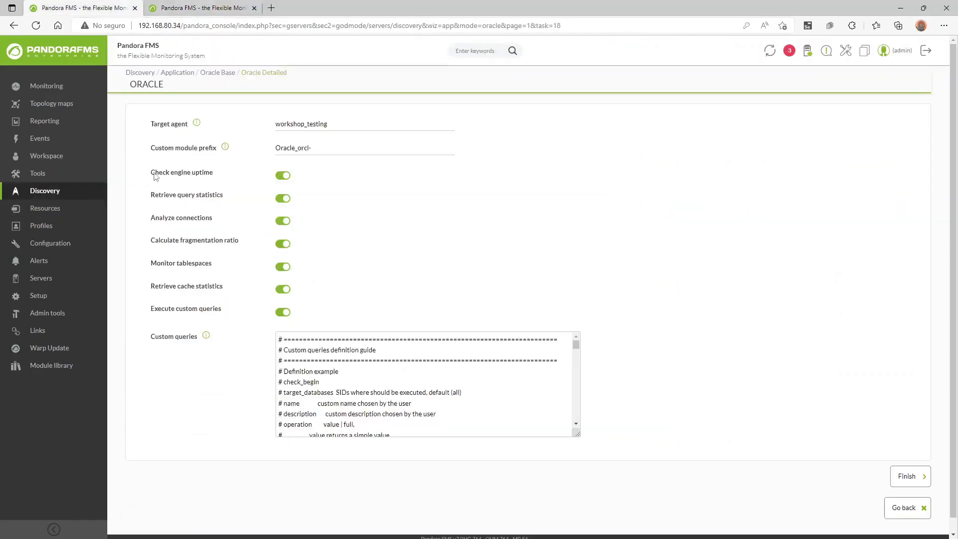
Review the agent's 31 Oracle_orcl- modules, including the restart detection description, then return to the wizard.
click(231, 6)
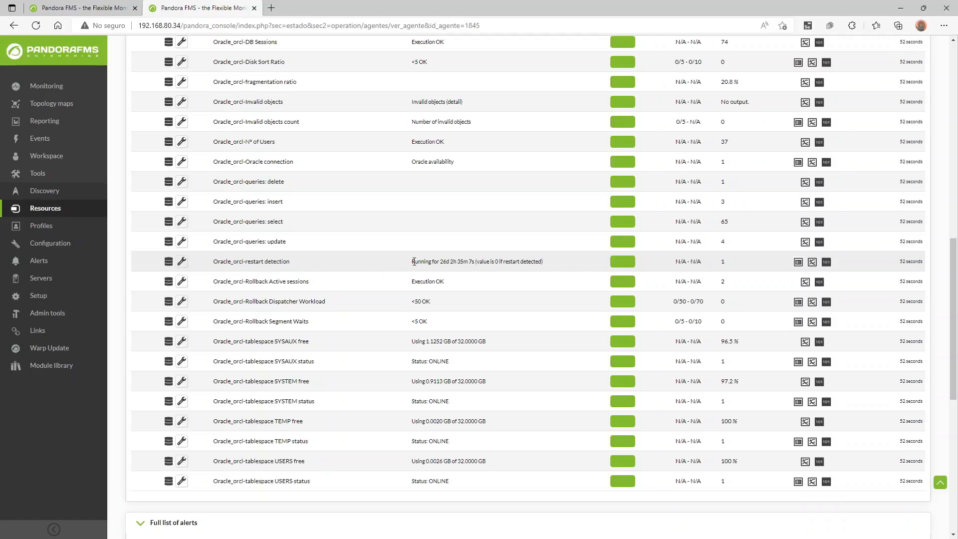
drag(414, 262, 550, 268)
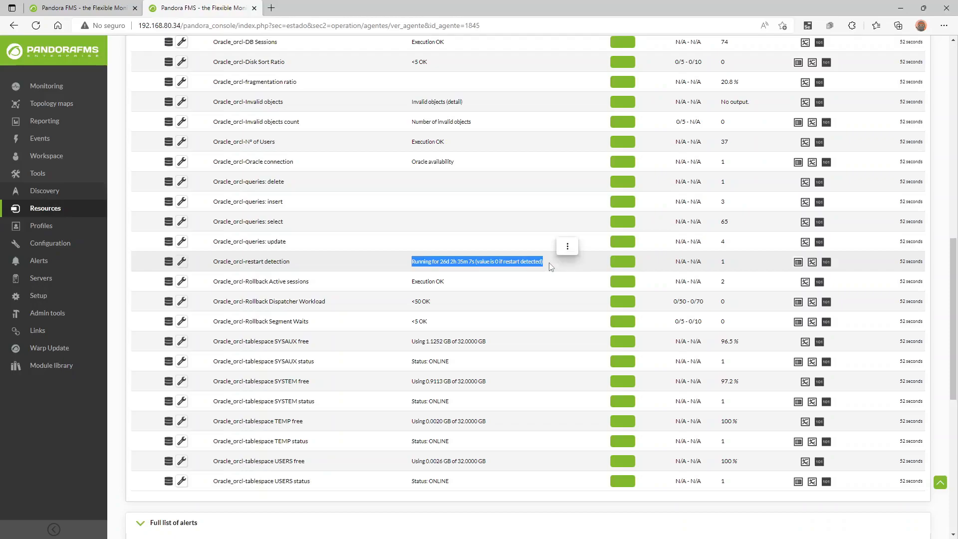
click(551, 267)
drag(551, 267, 410, 271)
click(406, 278)
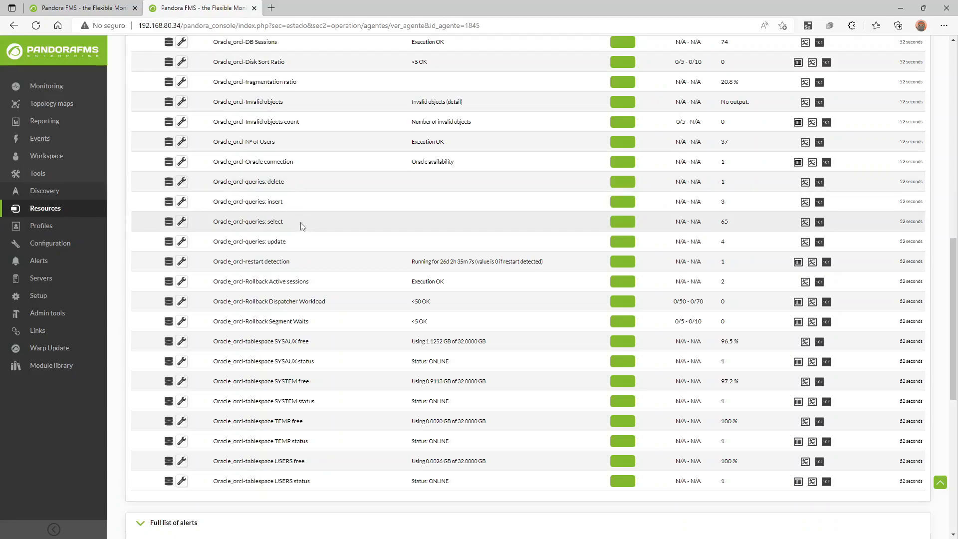
scroll(322, 284, up, 3)
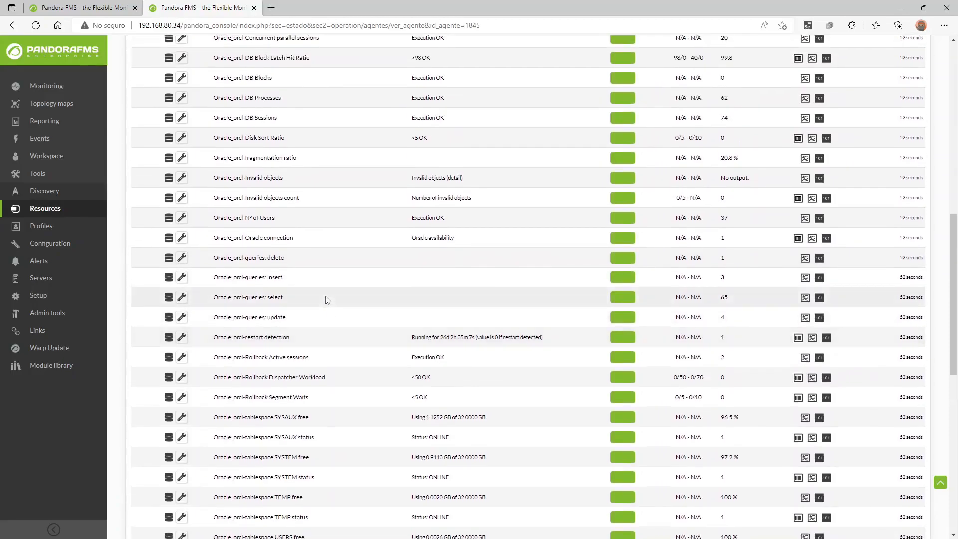
scroll(338, 172, up, 3)
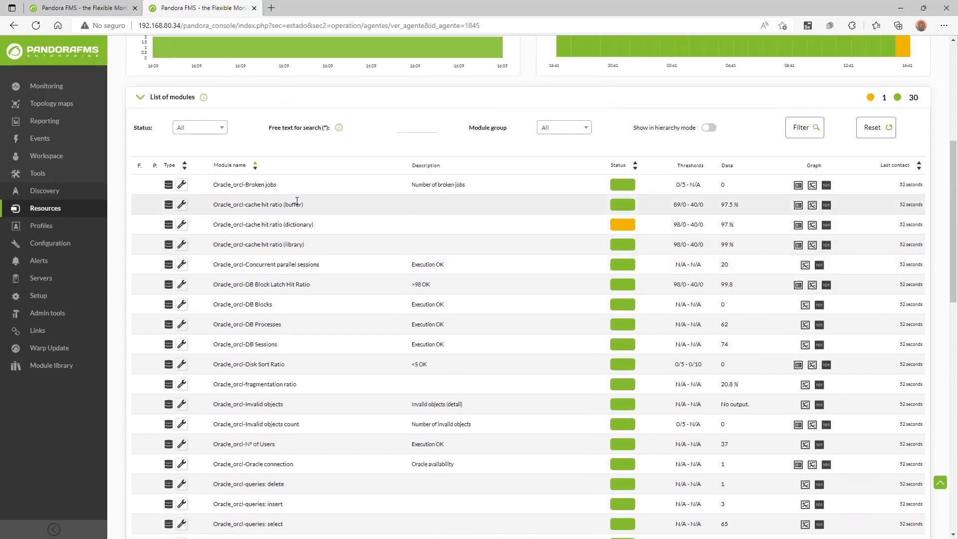
scroll(292, 248, down, 3)
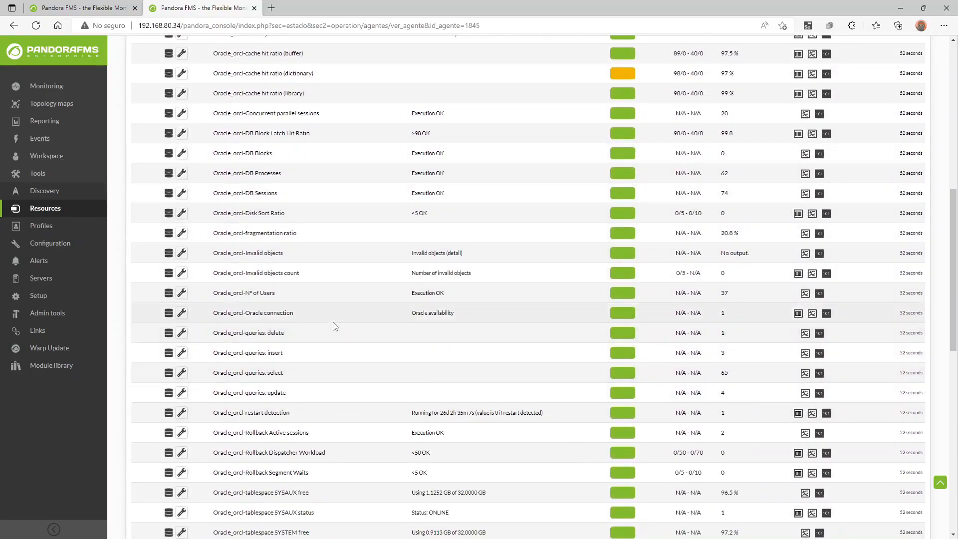
scroll(334, 326, down, 2)
scroll(334, 322, down, 3)
scroll(332, 318, up, 2)
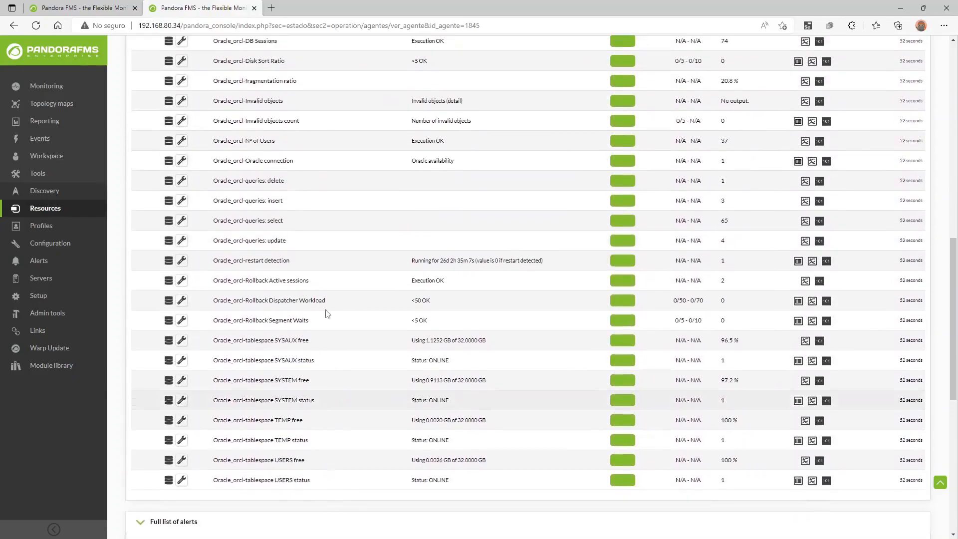
click(92, 6)
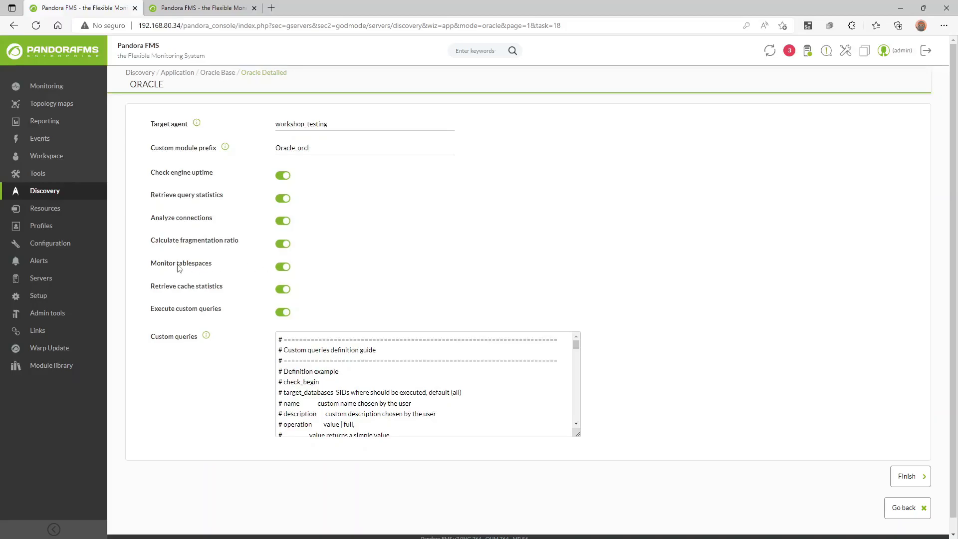
Turn off Monitor tablespaces, save, force workshop_test to rerun, and reload the agent page.
click(281, 270)
click(917, 479)
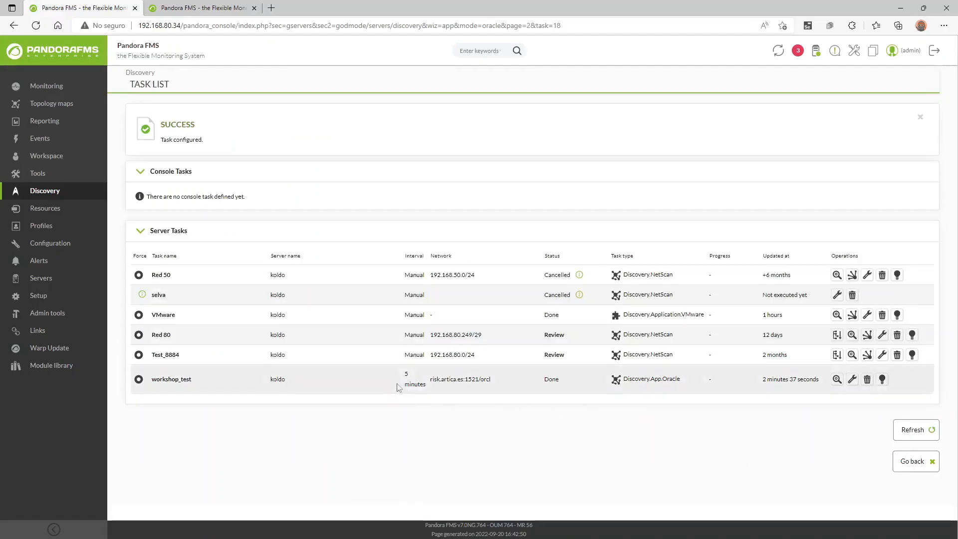
click(138, 380)
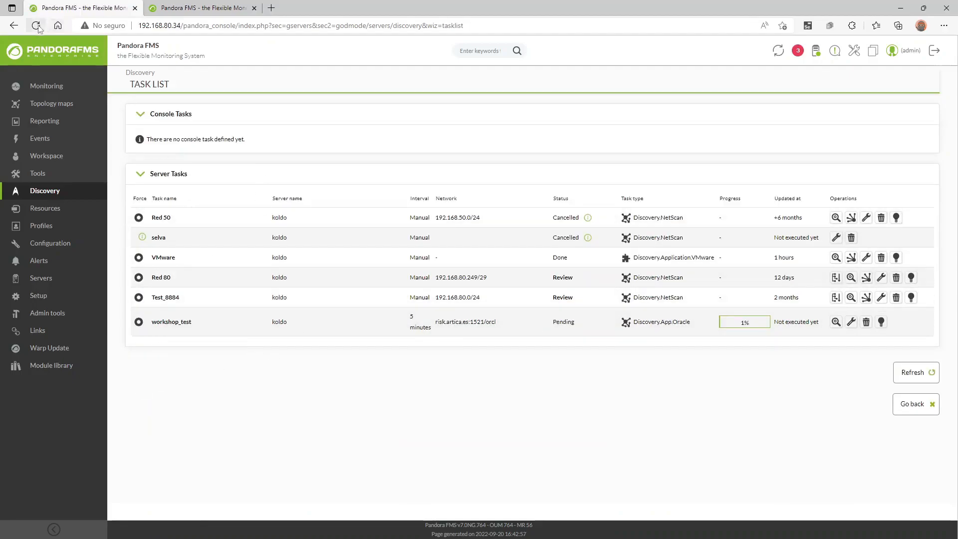
click(236, 5)
click(36, 29)
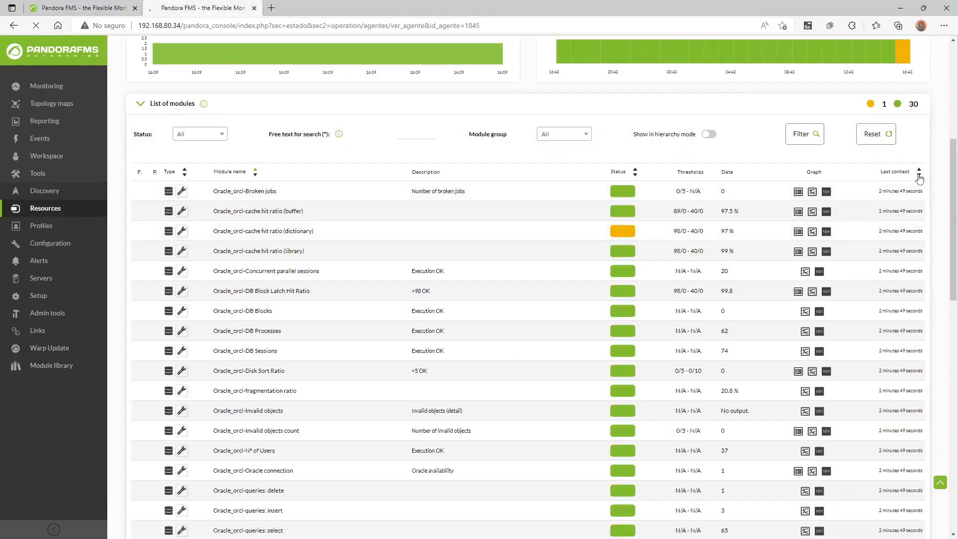
Sort modules by Last contact and compare tablespace updates (2 min 51 s) with others (1 s).
click(919, 175)
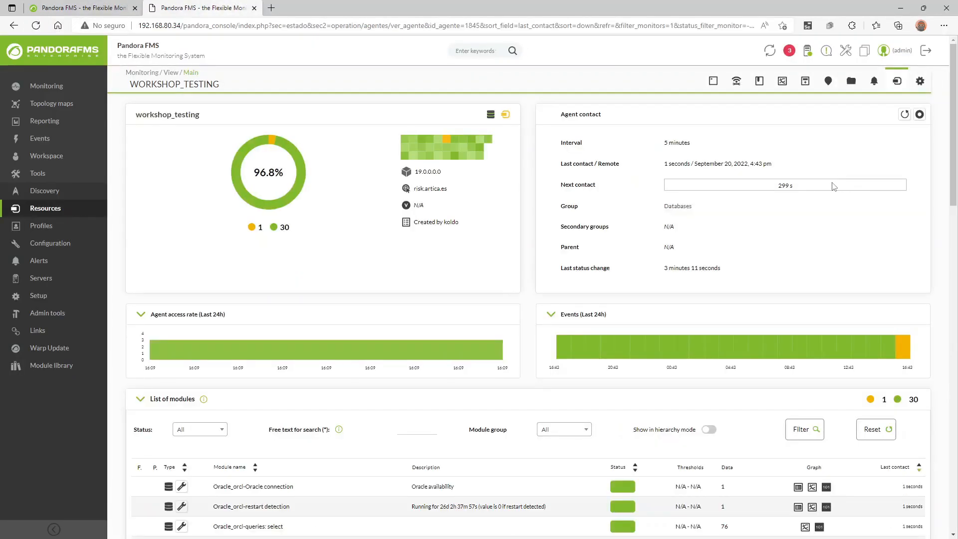
scroll(757, 234, down, 3)
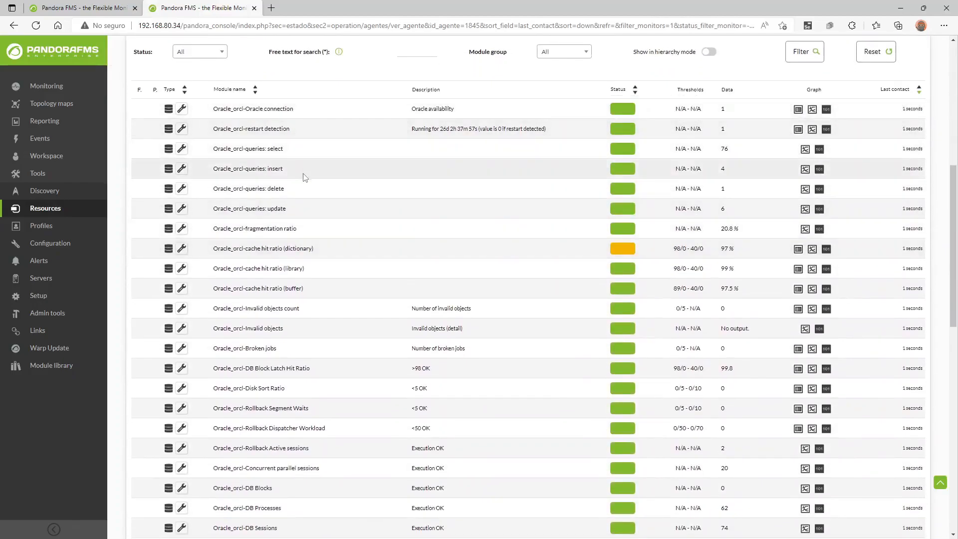
scroll(302, 177, down, 3)
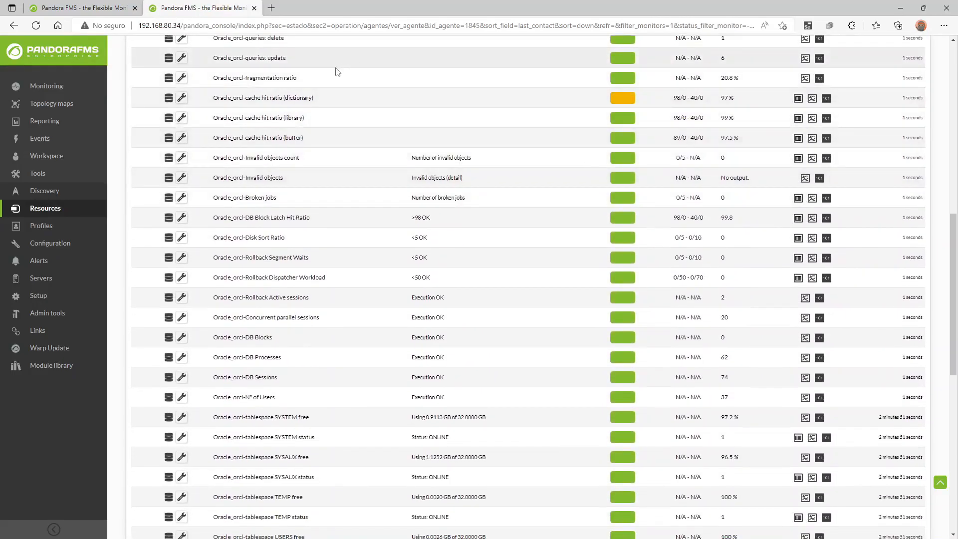
scroll(928, 272, up, 6)
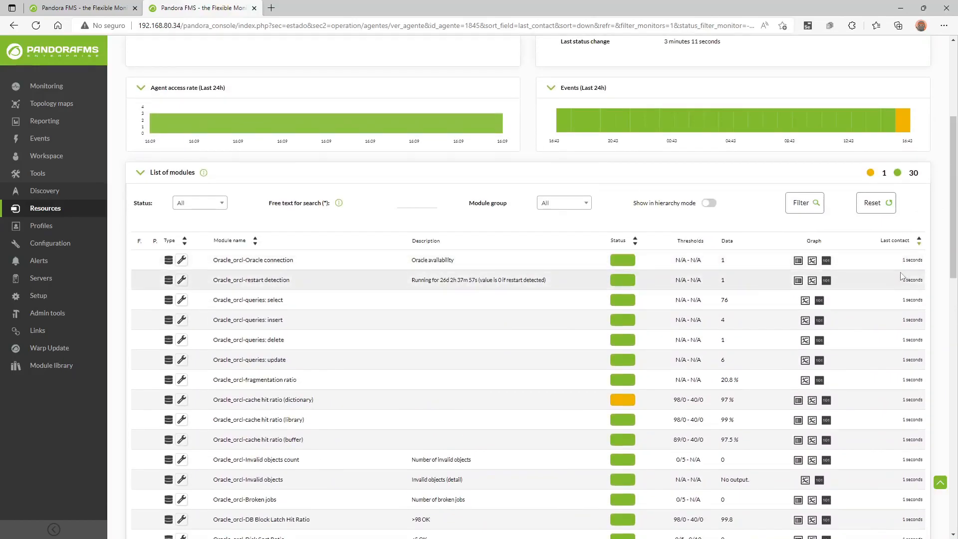
scroll(903, 276, down, 8)
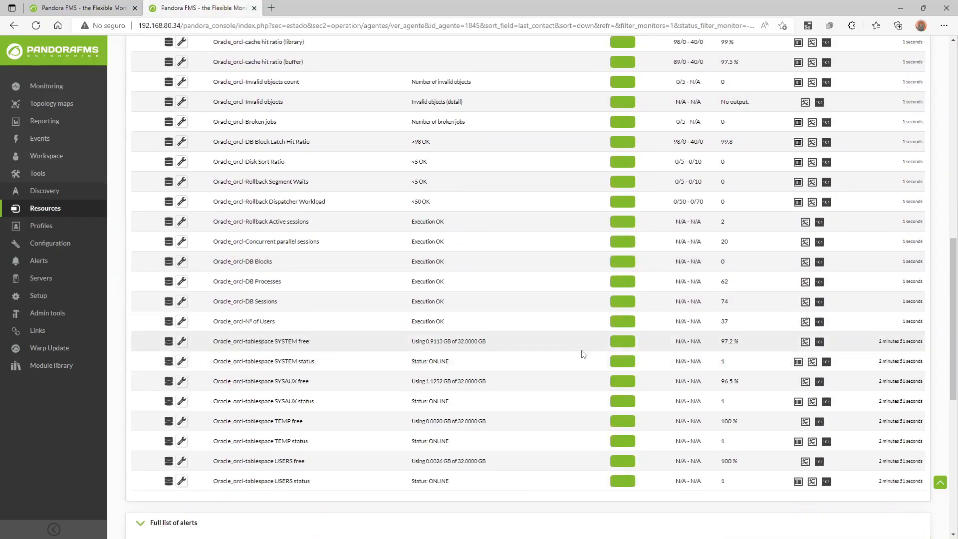
mouse_move(882, 343)
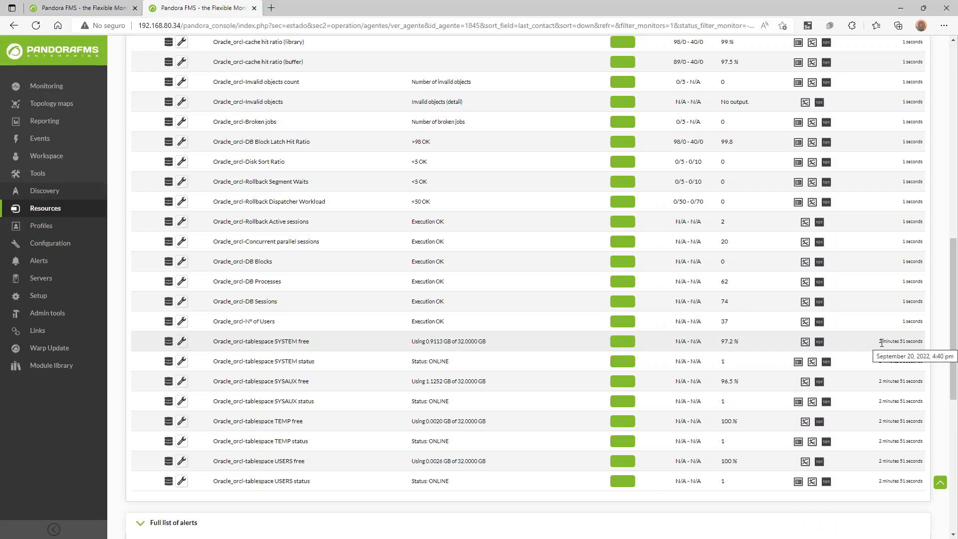
scroll(303, 209, down, 2)
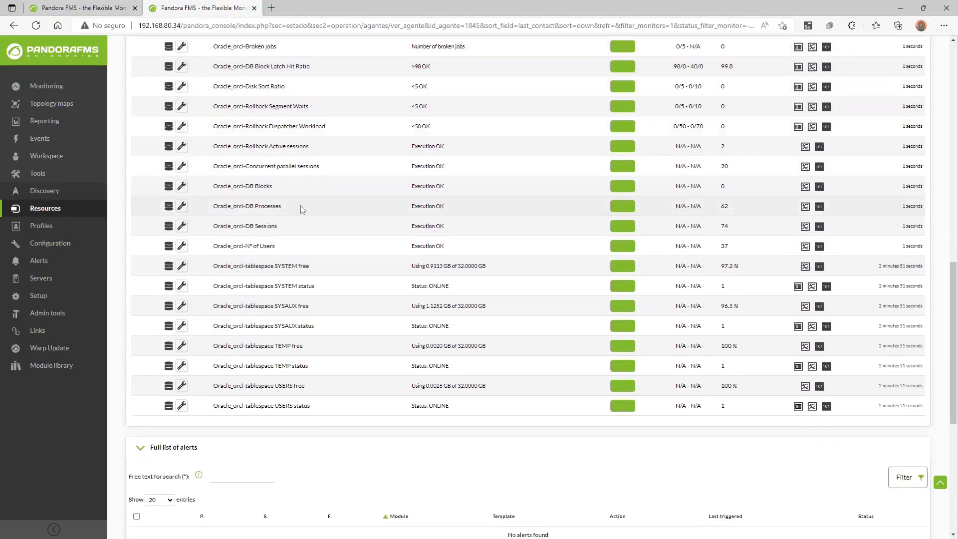
scroll(341, 185, up, 7)
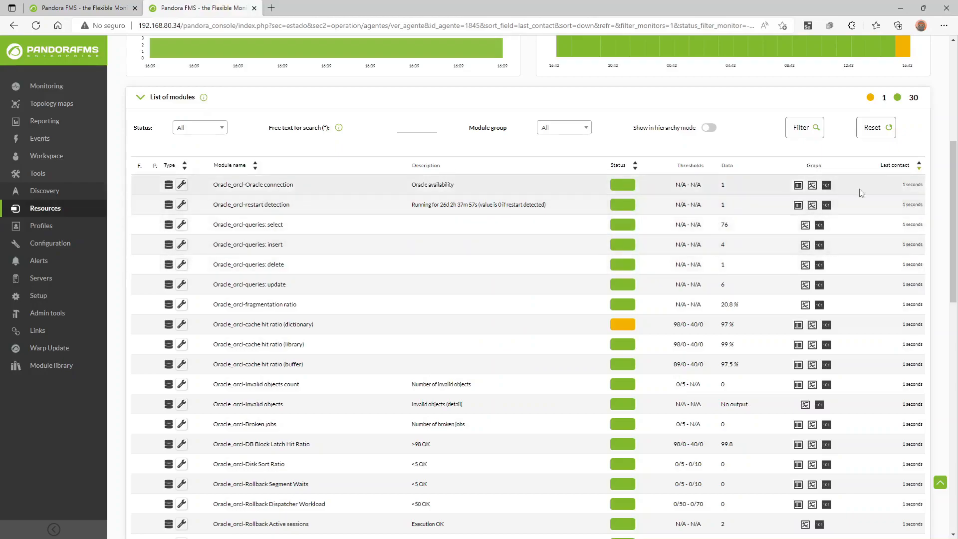
scroll(659, 275, down, 2)
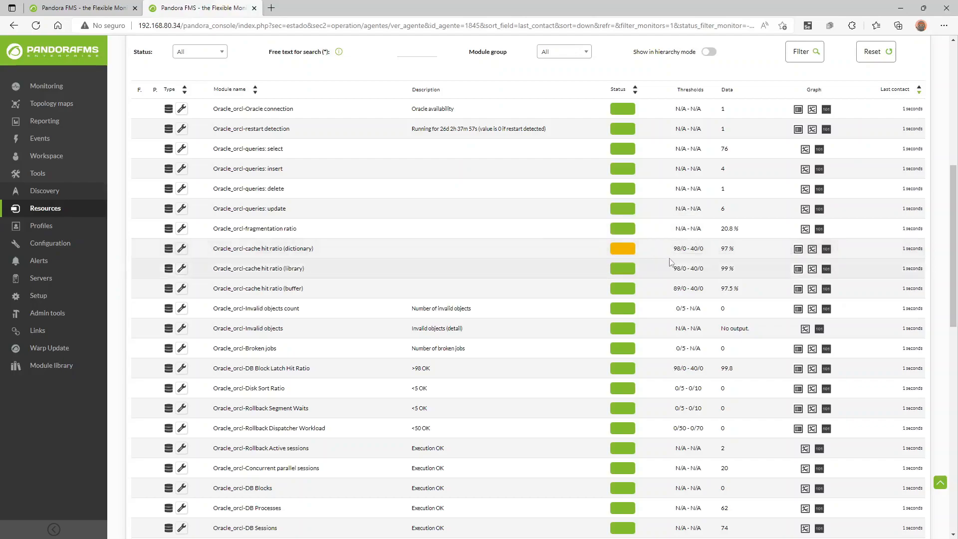
mouse_move(700, 251)
mouse_move(635, 254)
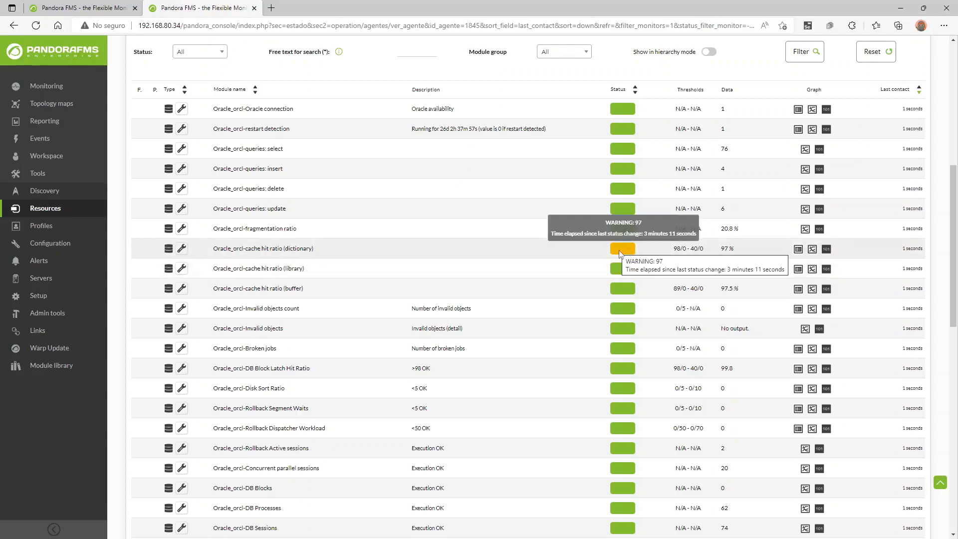
scroll(714, 247, down, 5)
scroll(719, 243, up, 3)
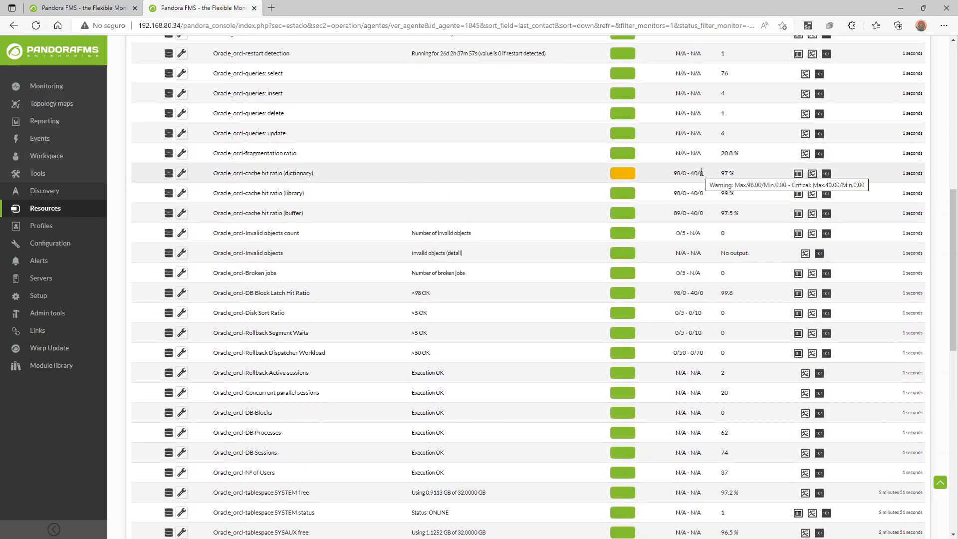
scroll(697, 182, down, 3)
scroll(692, 222, down, 2)
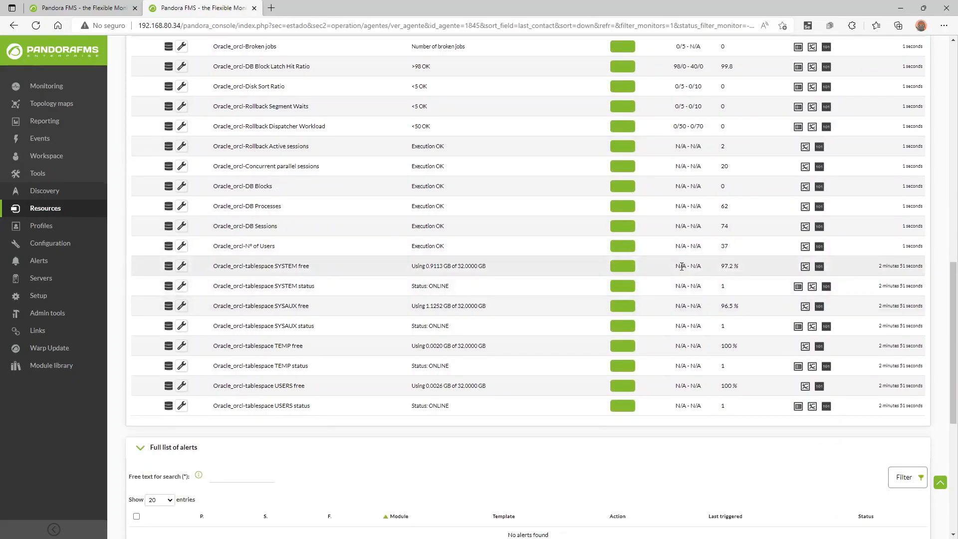
Inspect the warning and critical threshold values of the tablespace SYSTEM free module.
click(183, 267)
drag(371, 201, 356, 216)
drag(374, 270, 357, 268)
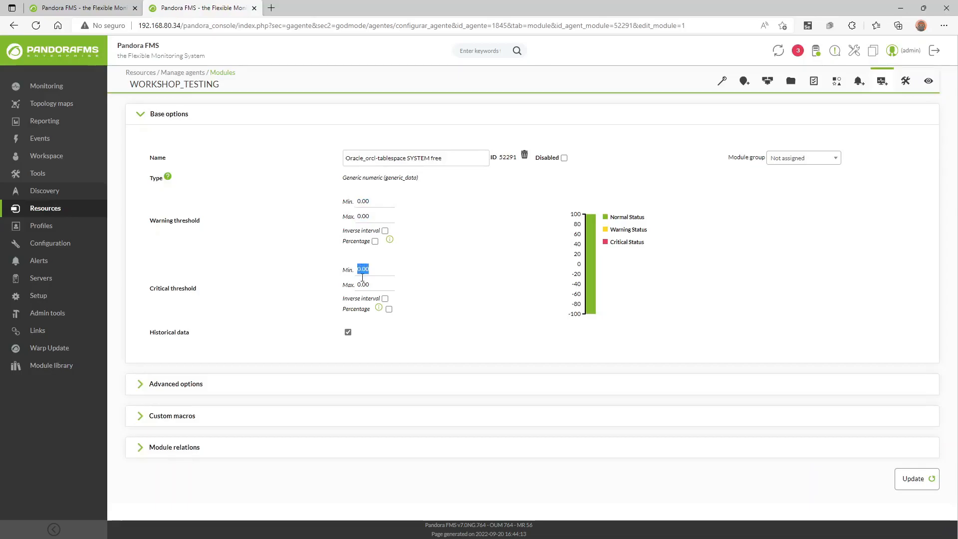
Return to the workshop_testing agent's module list and scroll through it.
key(alt+Left)
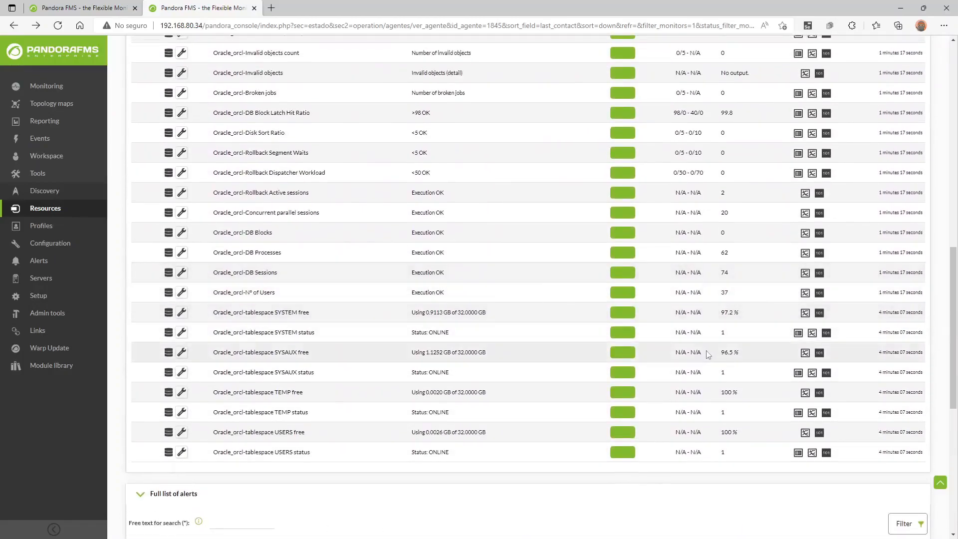
mouse_move(611, 321)
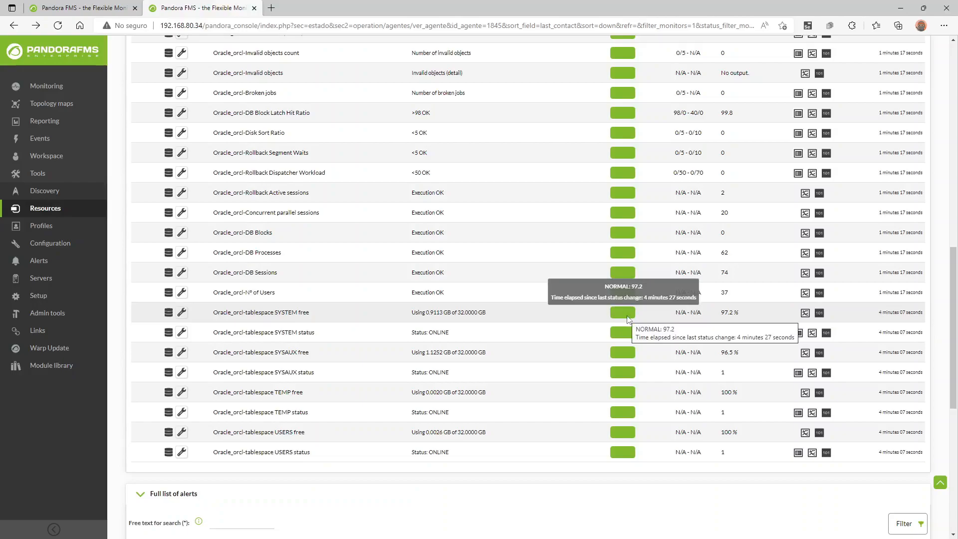
scroll(627, 318, up, 3)
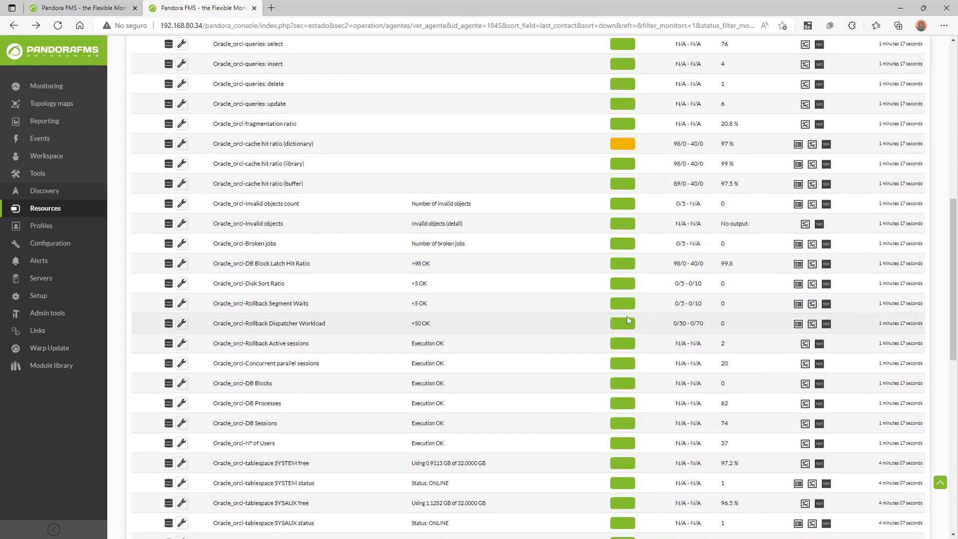
scroll(627, 316, up, 2)
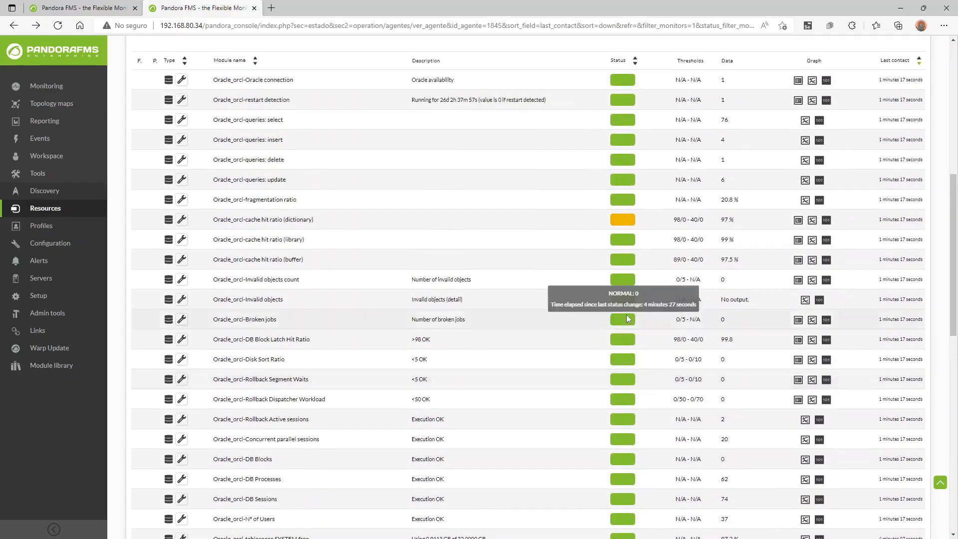
scroll(626, 314, down, 2)
scroll(624, 165, up, 10)
In the agent's Alerts settings, choose the tablespace SYSAUX free module for a new alert.
click(920, 81)
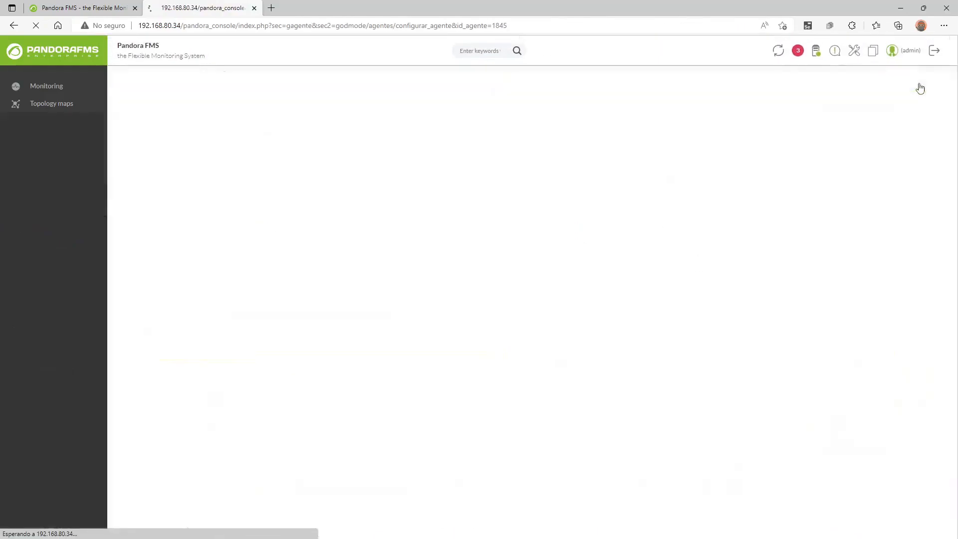
click(859, 82)
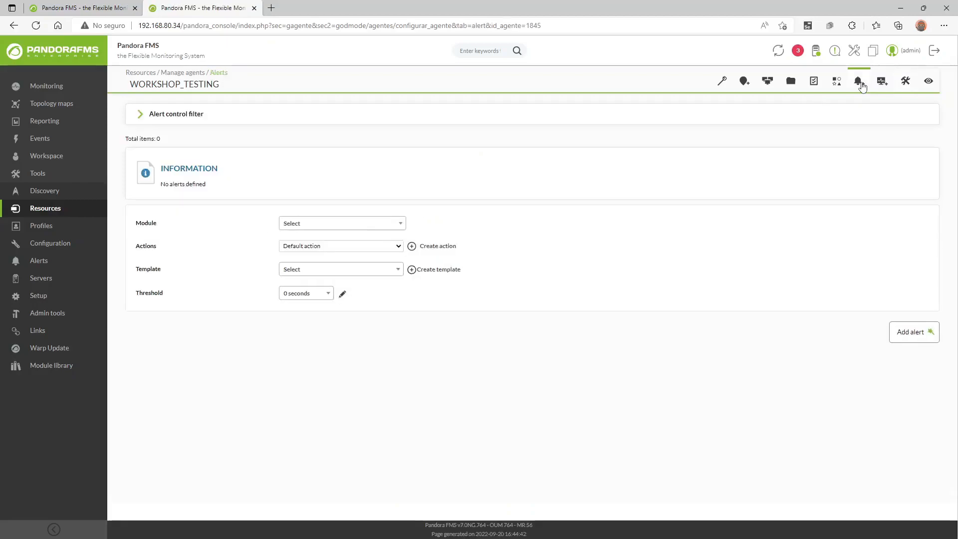
click(315, 224)
scroll(339, 292, down, 5)
scroll(343, 293, down, 3)
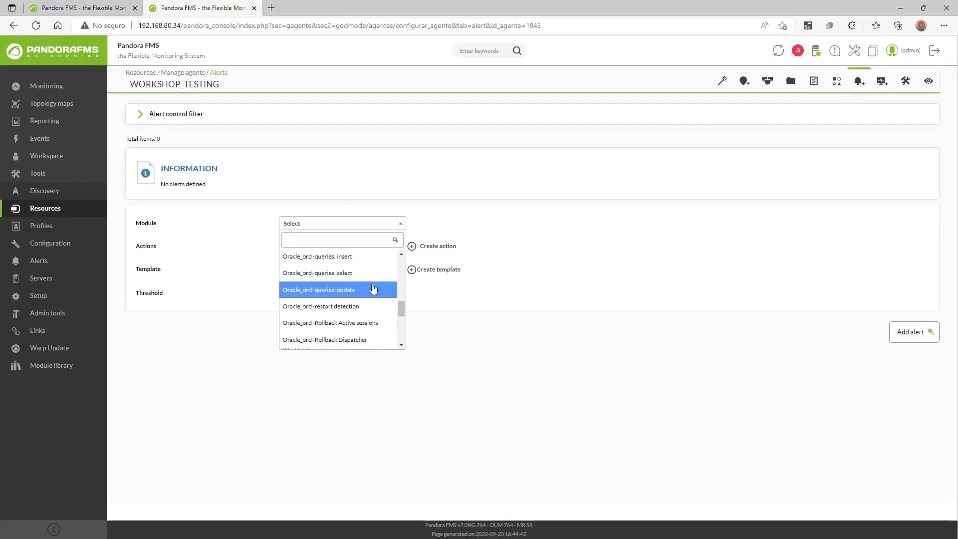
scroll(372, 288, down, 2)
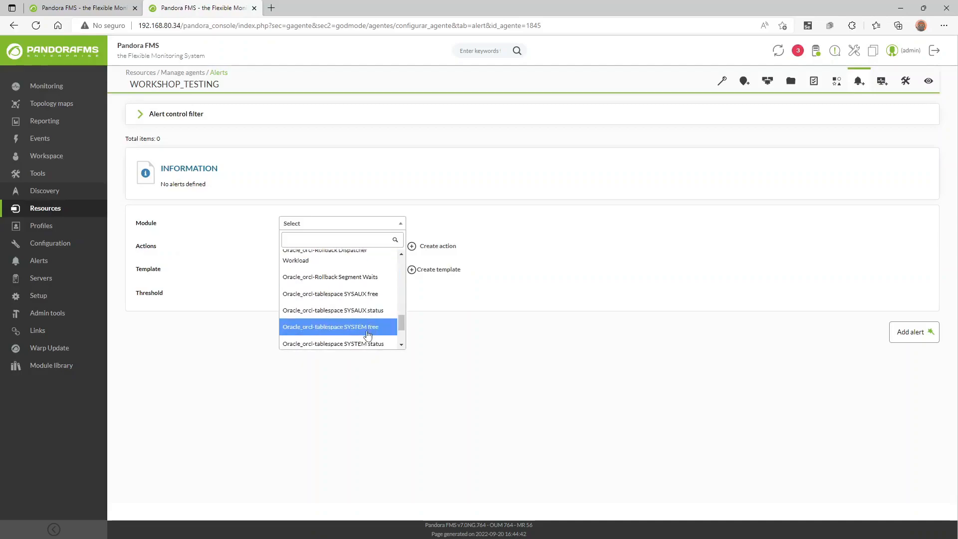
click(364, 300)
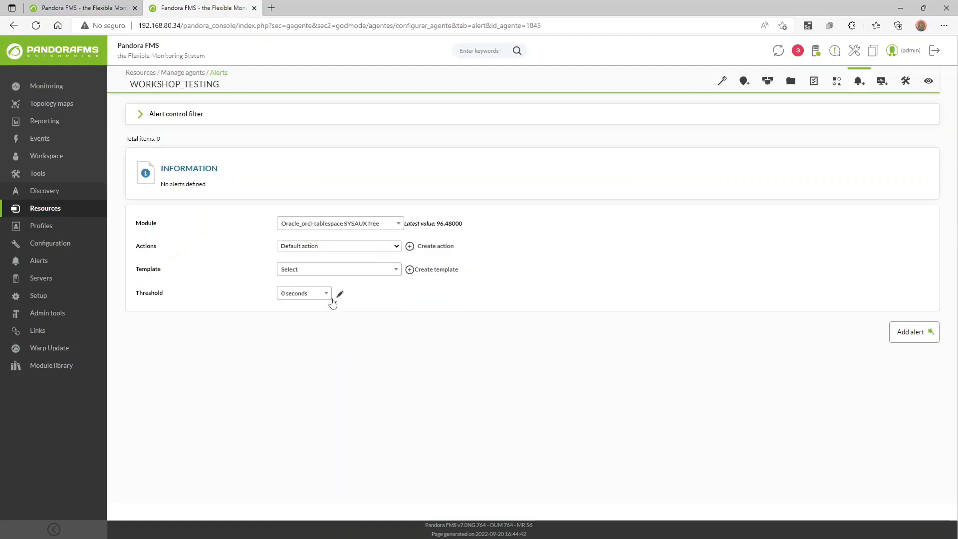
Pick the Critical condition template and keep Default action for the alert.
click(318, 275)
scroll(332, 340, down, 5)
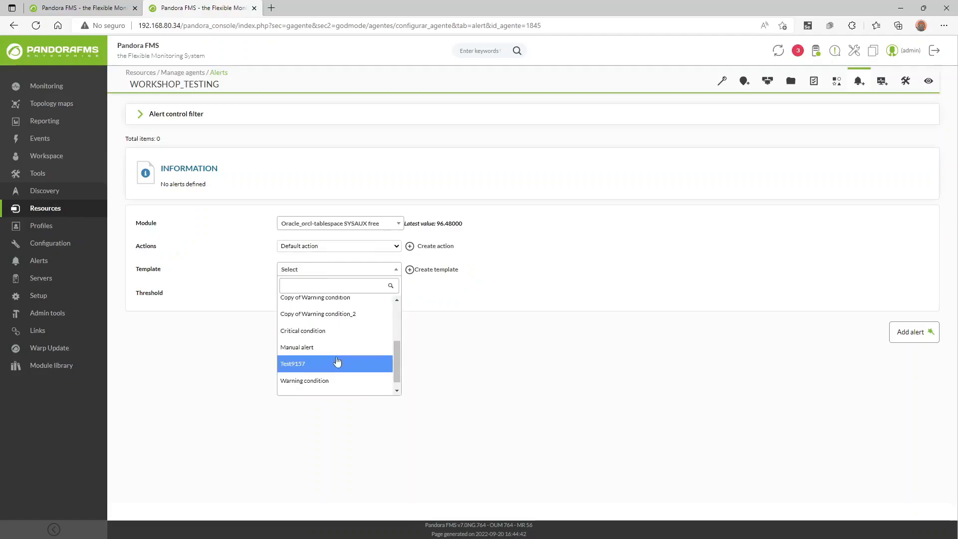
click(339, 331)
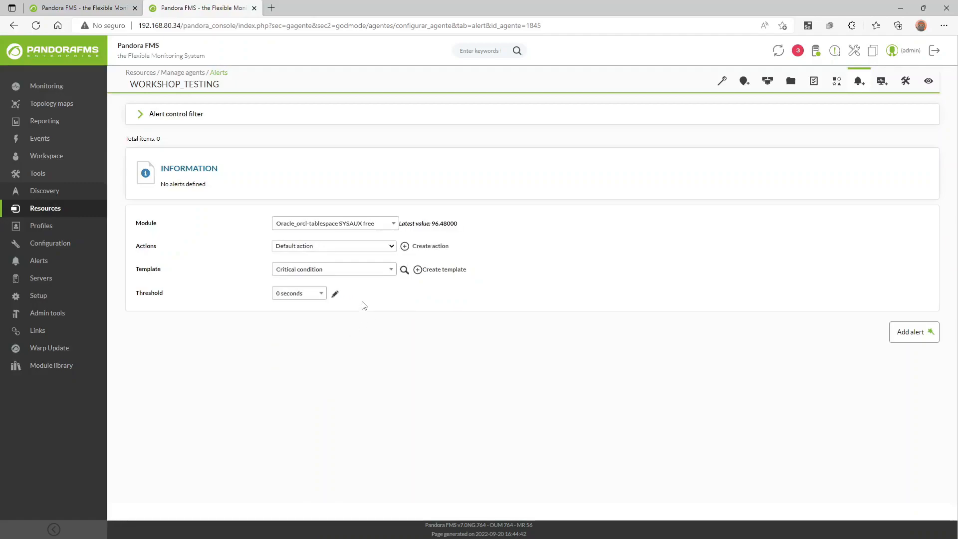
click(347, 248)
scroll(338, 315, down, 3)
scroll(338, 319, up, 3)
scroll(333, 333, down, 1)
scroll(334, 335, down, 1)
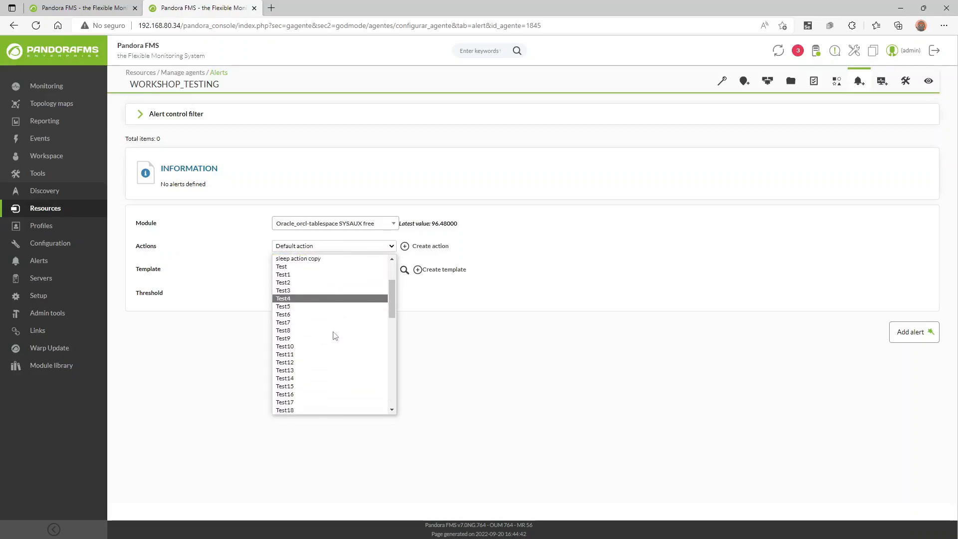
click(471, 310)
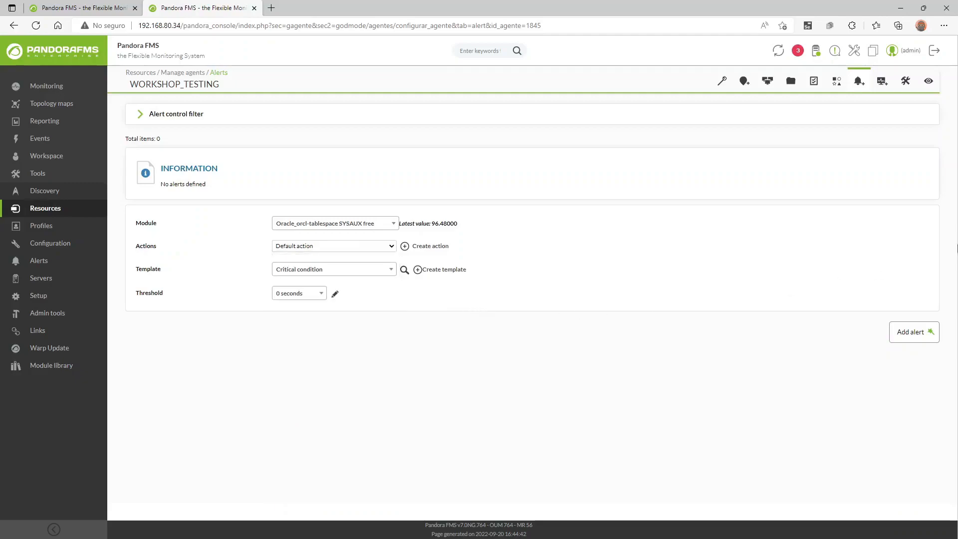
Review the workshop_testing agent's Oracle modules, then go to the Discovery Task list.
click(929, 89)
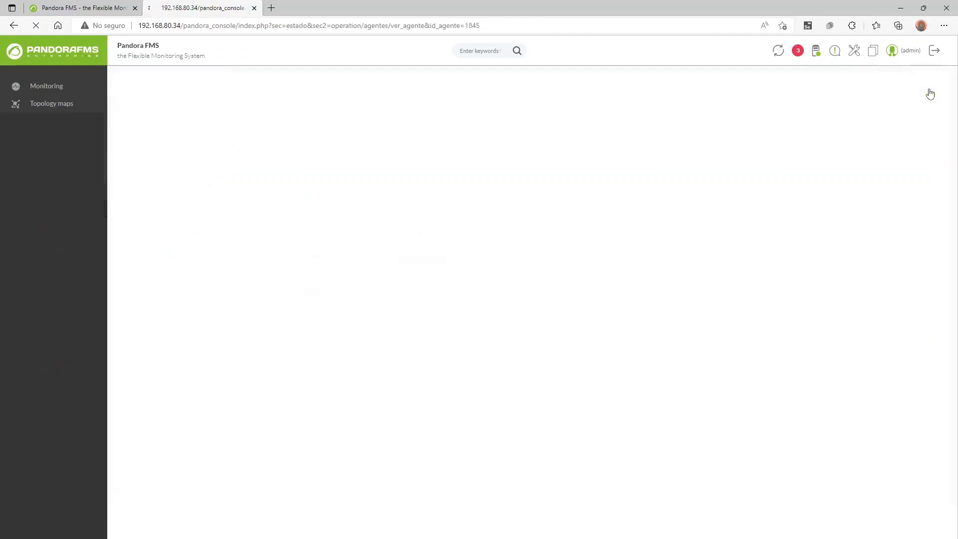
scroll(494, 323, down, 1)
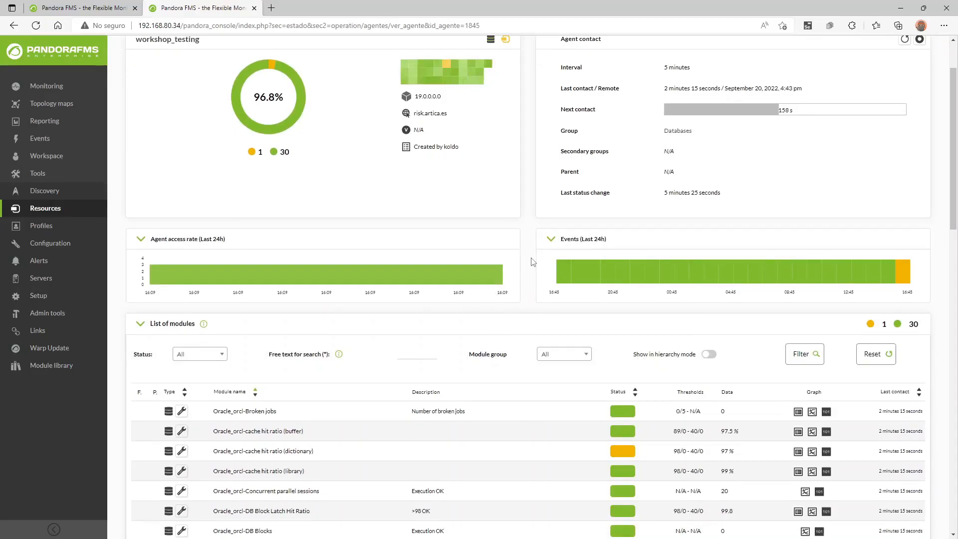
mouse_move(84, 210)
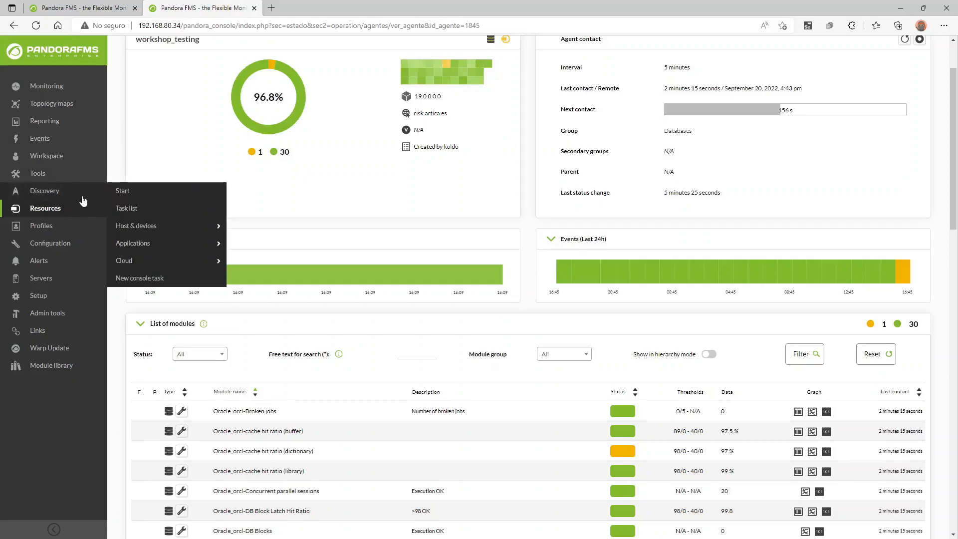
click(135, 209)
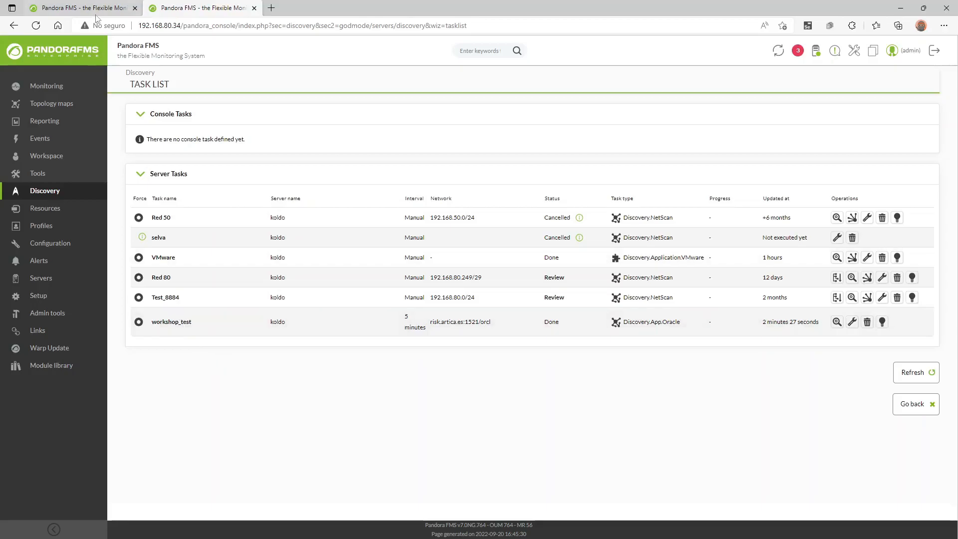
Open the workshop_test task's detailed Oracle settings from the Task list.
click(125, 6)
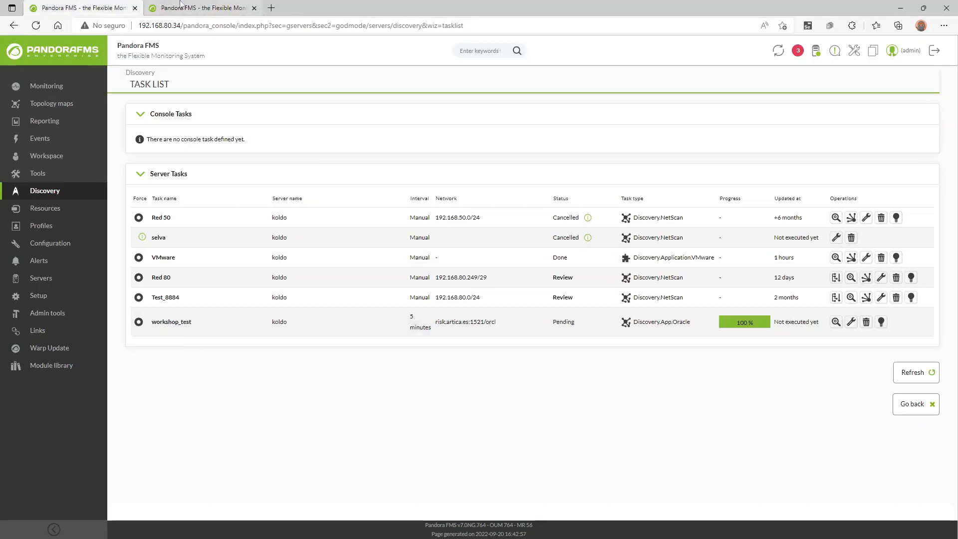
click(181, 6)
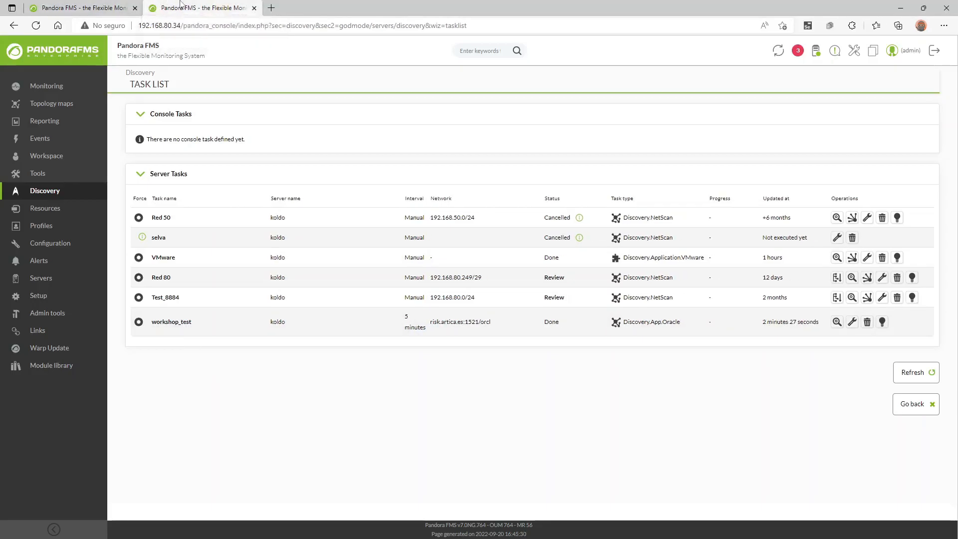
click(853, 322)
click(893, 403)
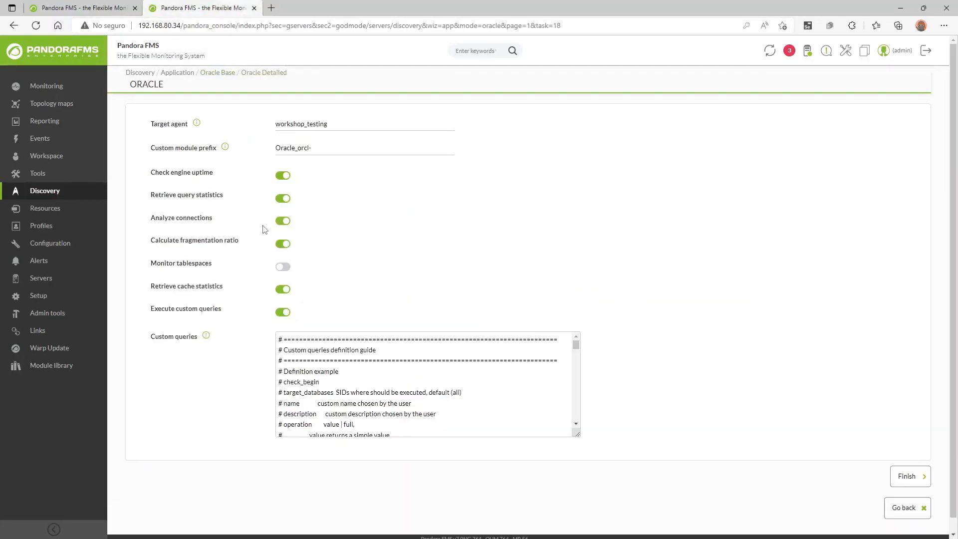
Copy the Oracle_orcl- module prefix and open the console home in a new tab.
triple_click(297, 149)
right_click(297, 152)
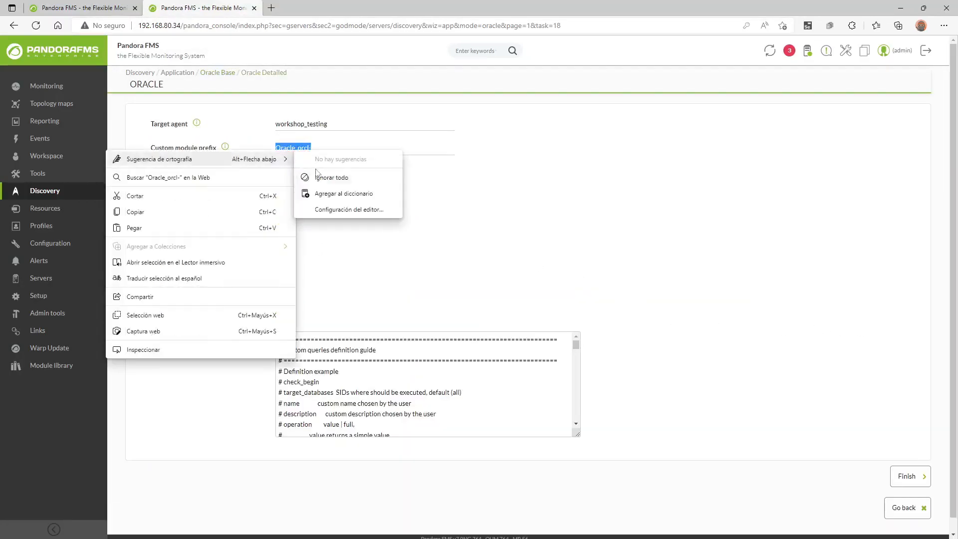
click(200, 213)
middle_click(91, 64)
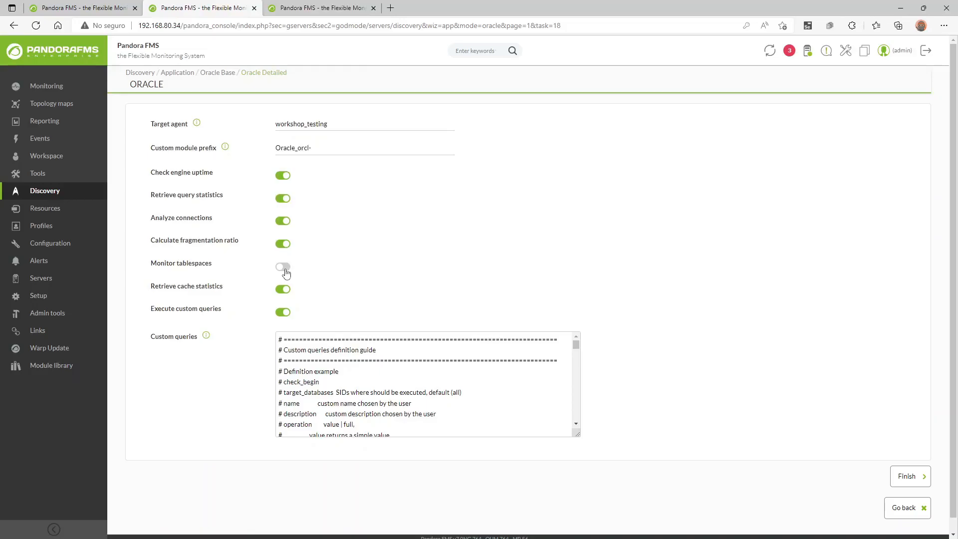
Search the console for 'Oracle_orcl-' and list the 31 matching workshop_testing modules.
click(314, 10)
click(464, 54)
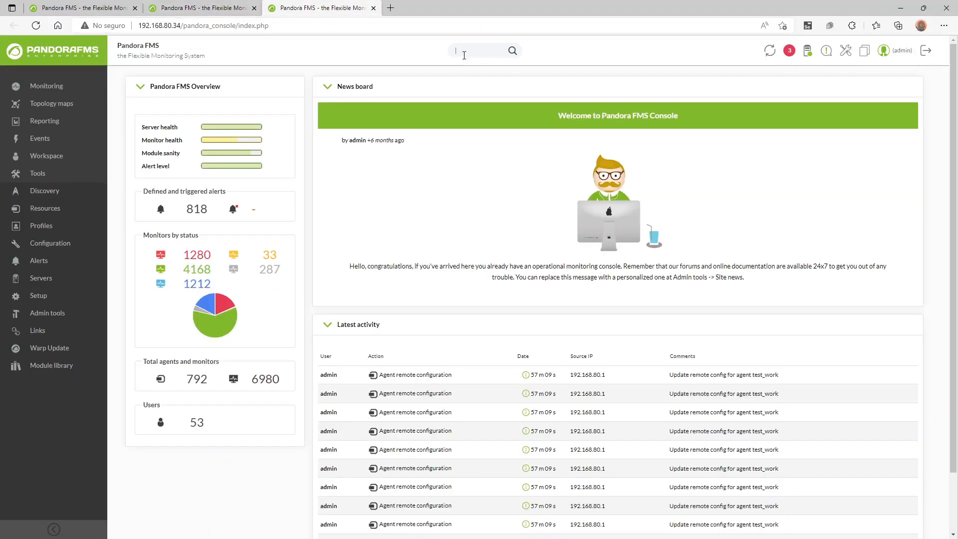
key(ctrl+v)
key(Return)
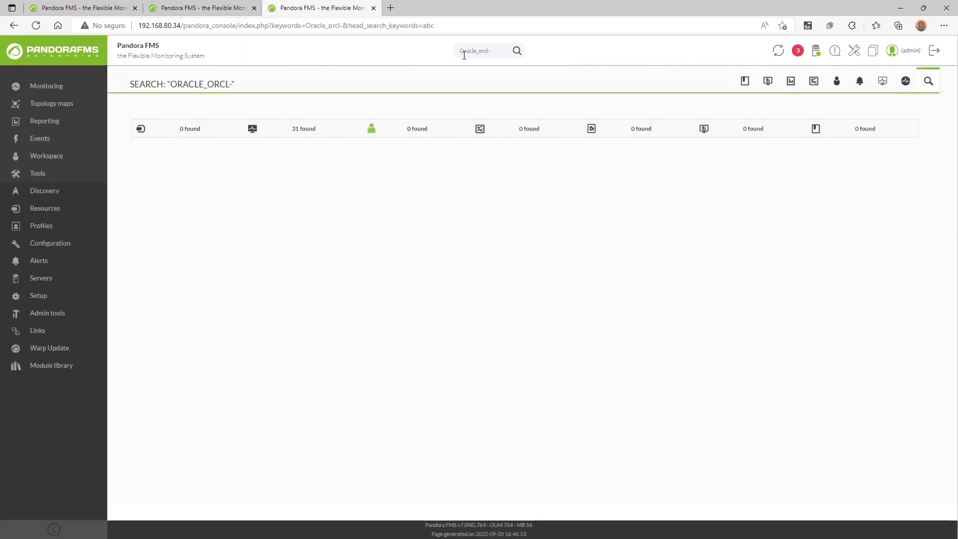
click(306, 129)
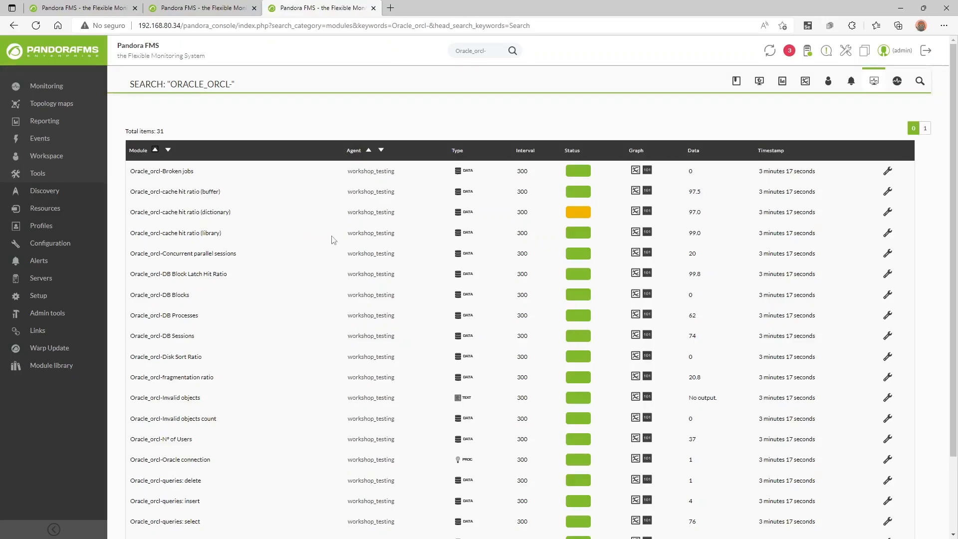
scroll(349, 240, down, 3)
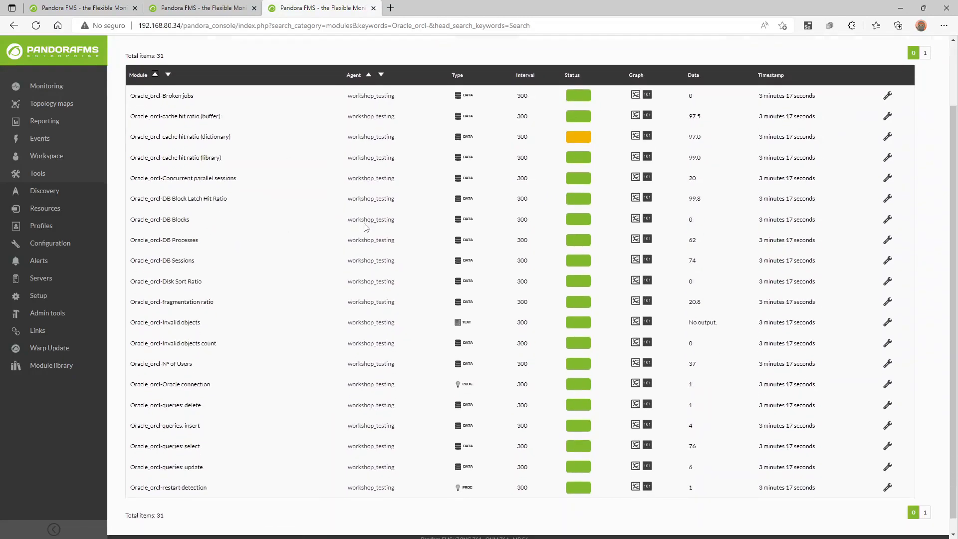
Close the search tab and refresh the first tab's Discovery Task List.
middle_click(321, 4)
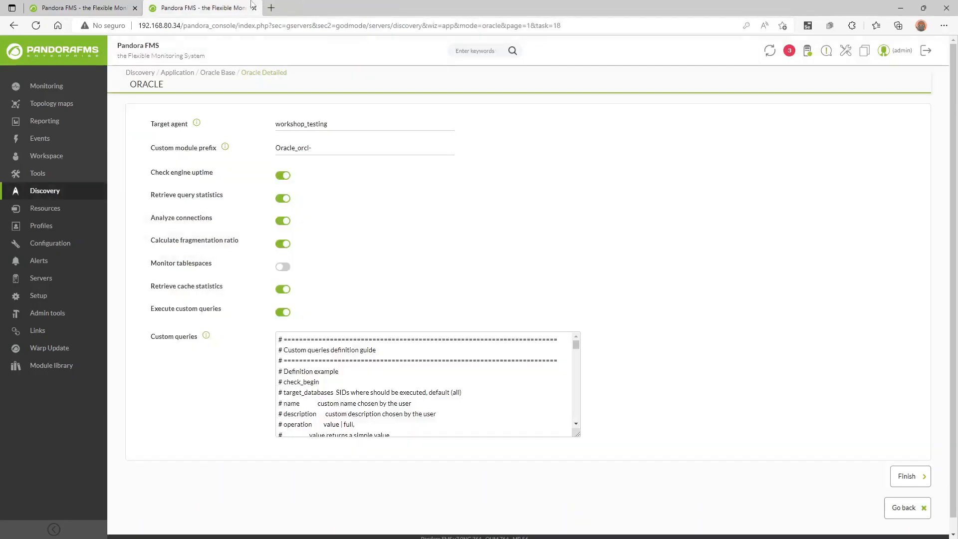
click(79, 6)
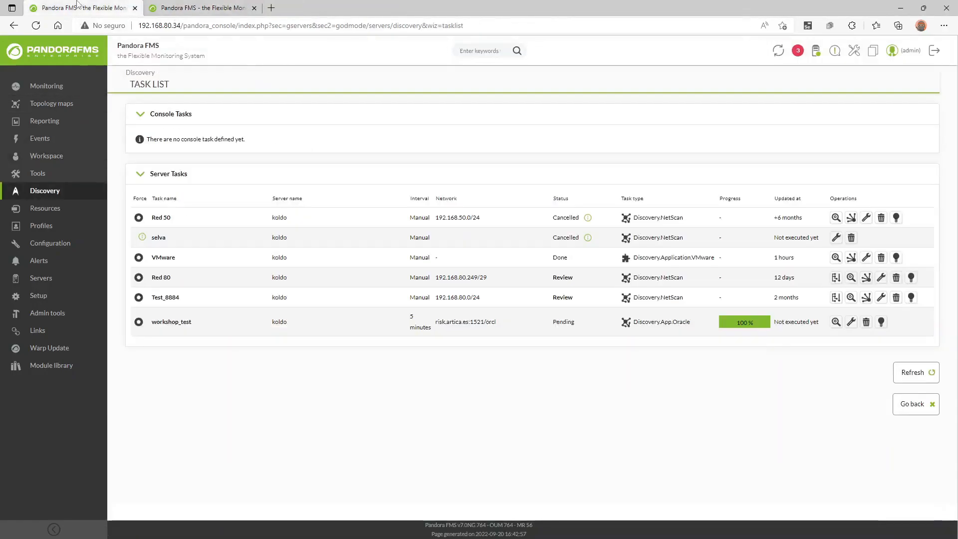
click(37, 25)
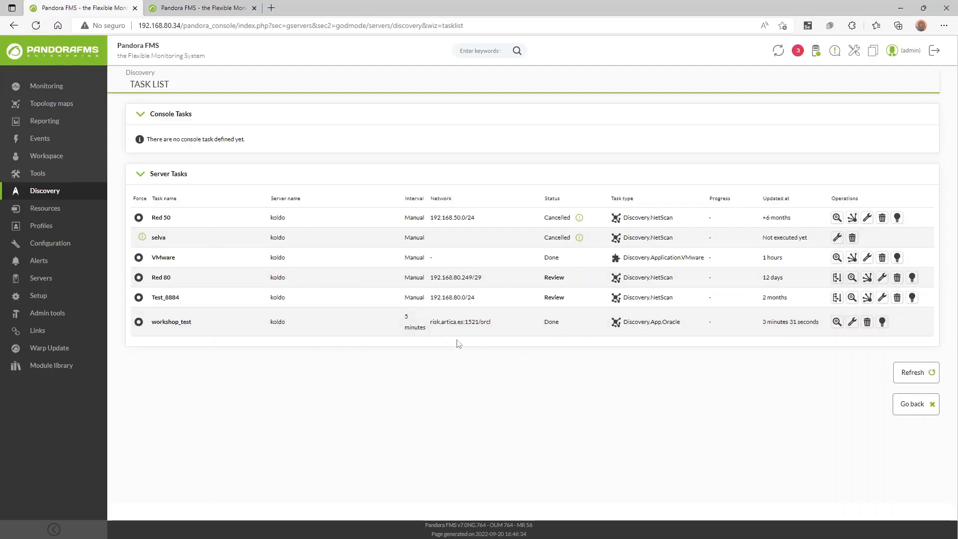